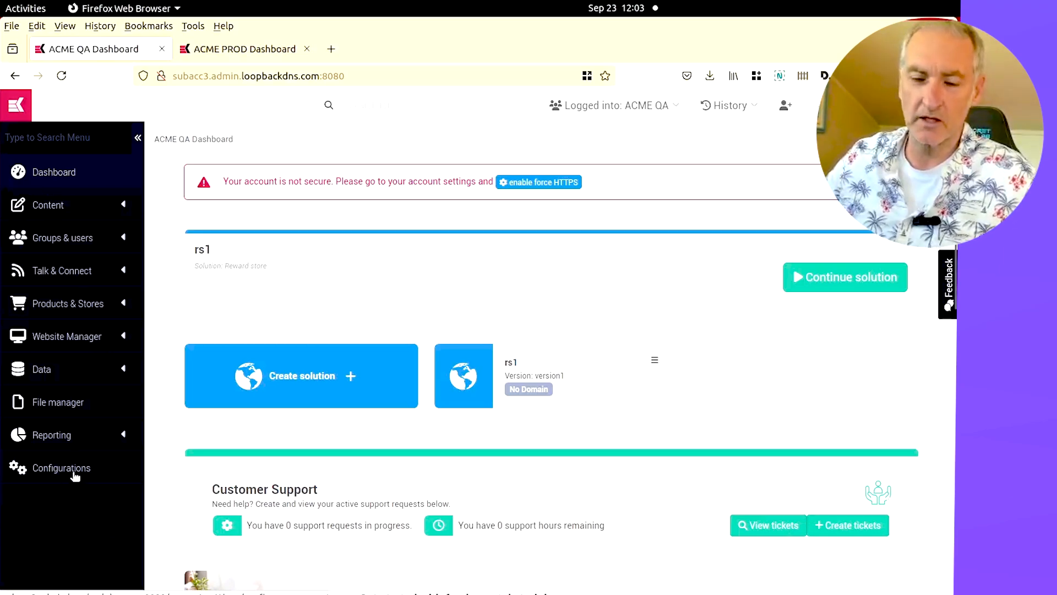
Open the configuration snapshot management pages in both the QA and the PROD accounts
{"action": "left_click", "coordinate": [55, 474]}
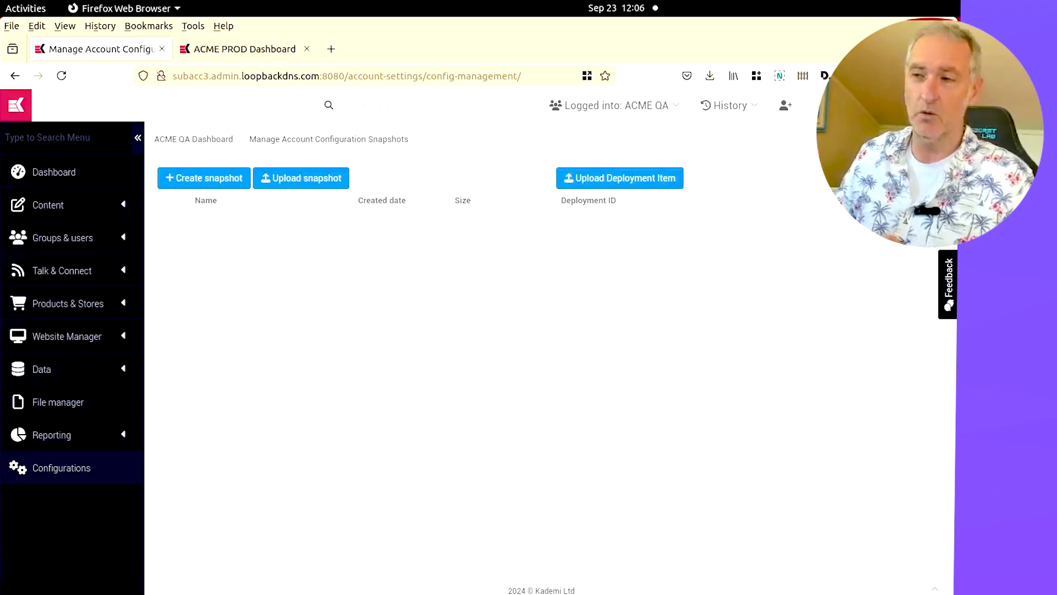
{"action": "key", "text": "ctrl+Tab"}
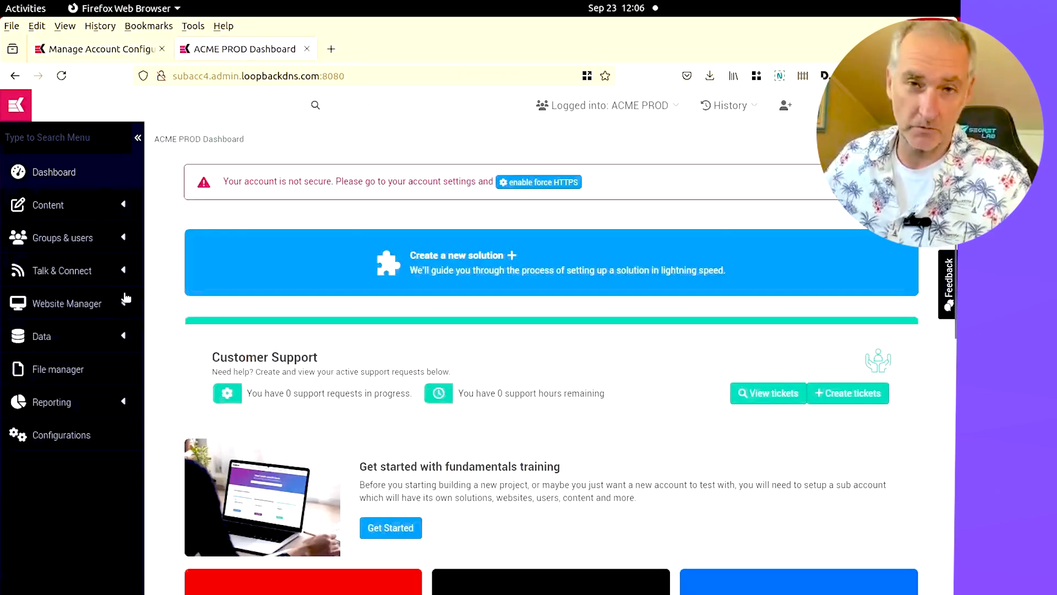
{"action": "left_click", "coordinate": [92, 45]}
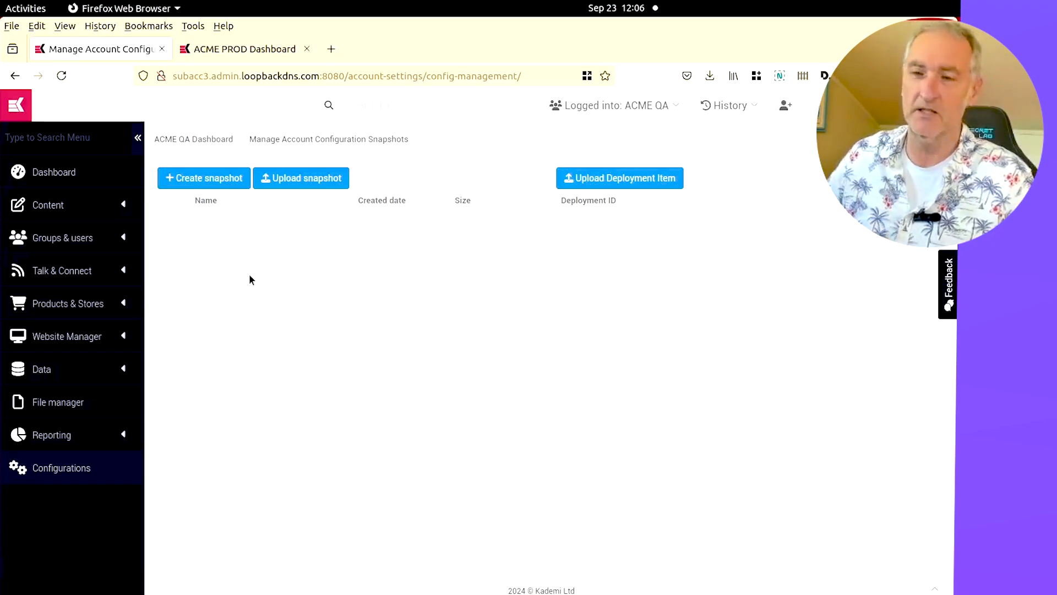
{"action": "left_click", "coordinate": [256, 53]}
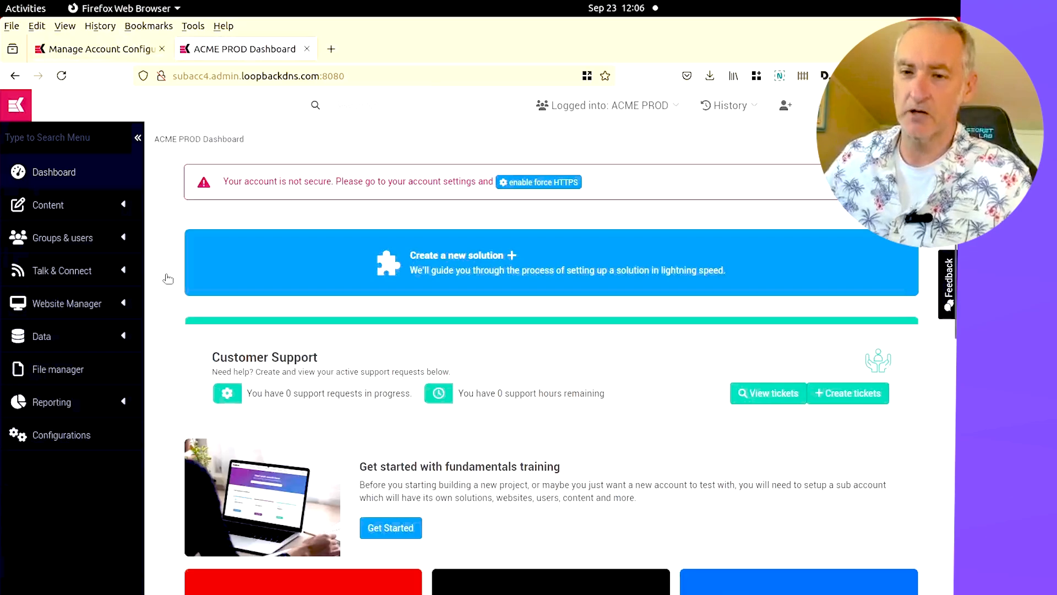
{"action": "left_click", "coordinate": [72, 436]}
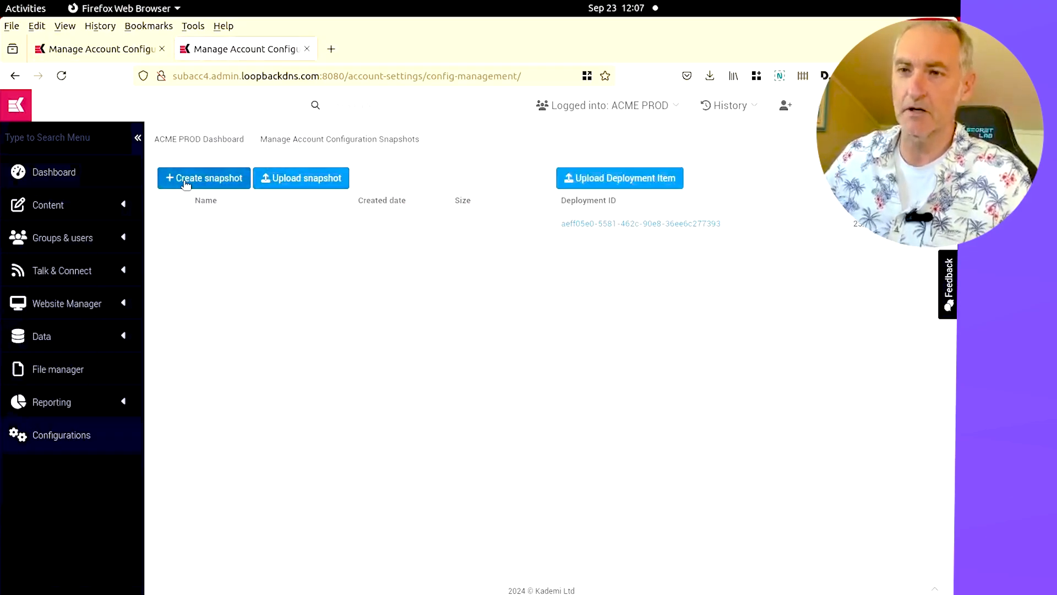
Create a configuration snapshot named PROD1 in the PROD account
{"action": "left_click", "coordinate": [186, 184]}
{"action": "type", "text": "PROD1"}
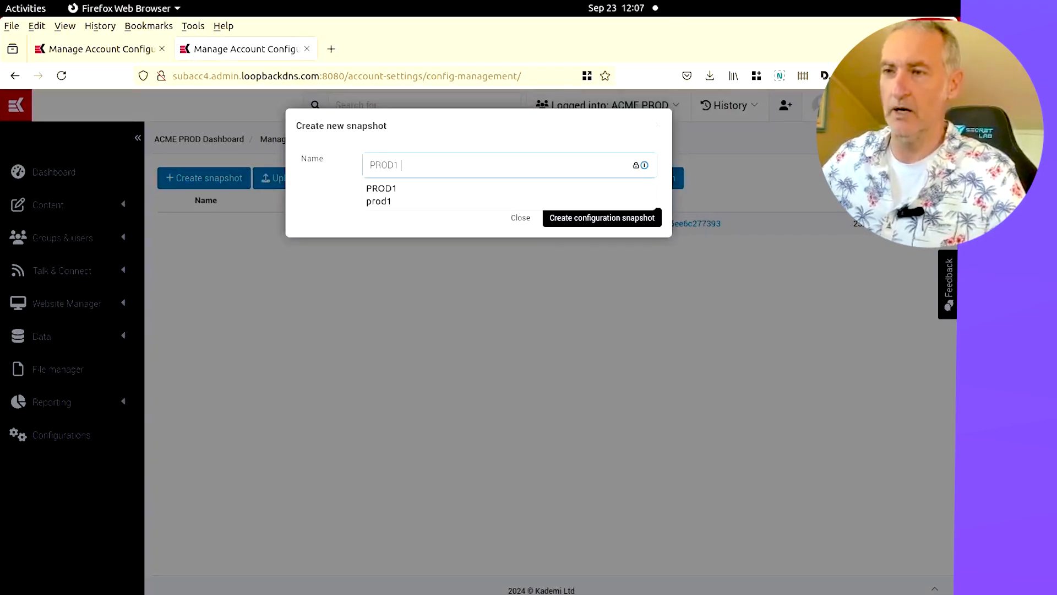
{"action": "left_click", "coordinate": [658, 212]}
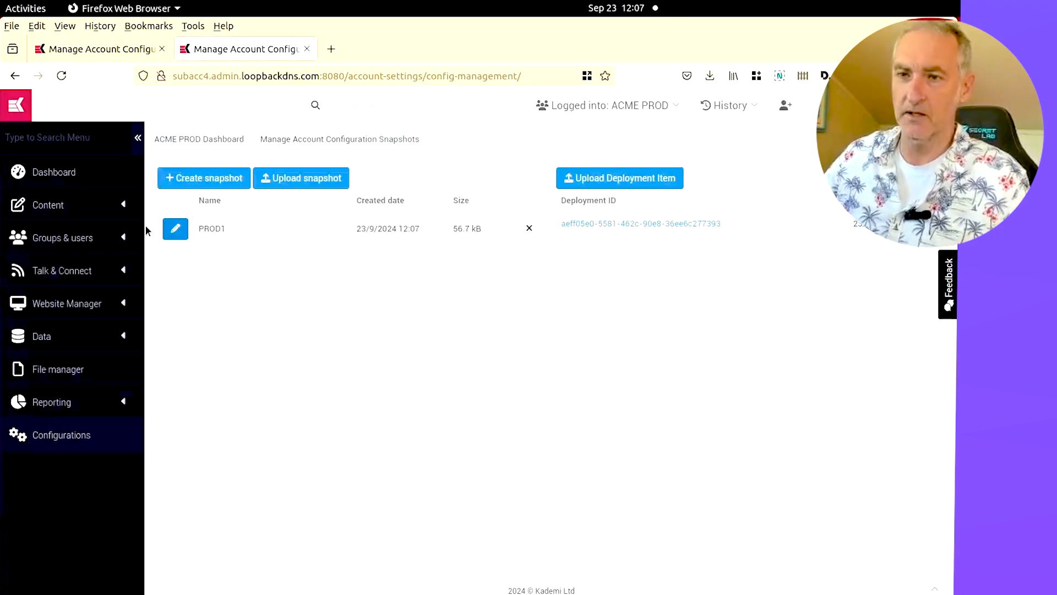
Open the PROD1 snapshot and download it as a file
{"action": "left_click", "coordinate": [178, 230]}
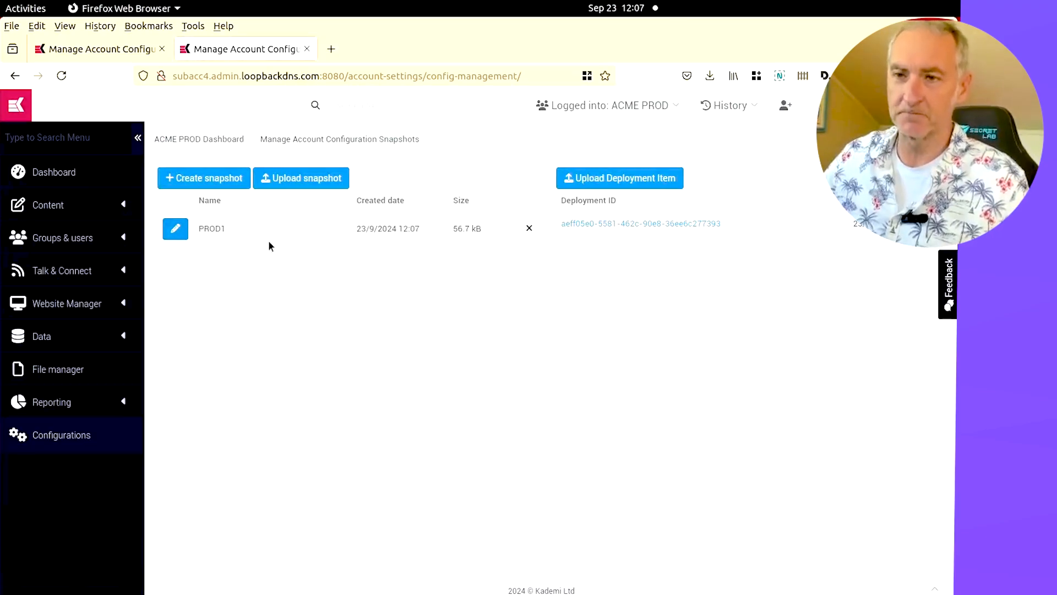
{"action": "left_click", "coordinate": [311, 241]}
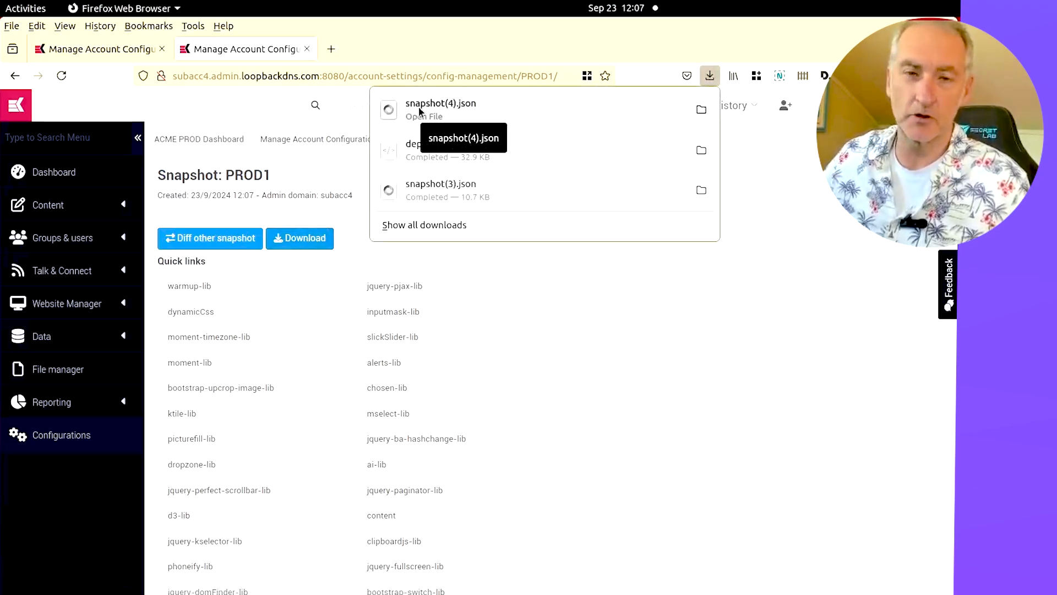
{"action": "left_click", "coordinate": [633, 372]}
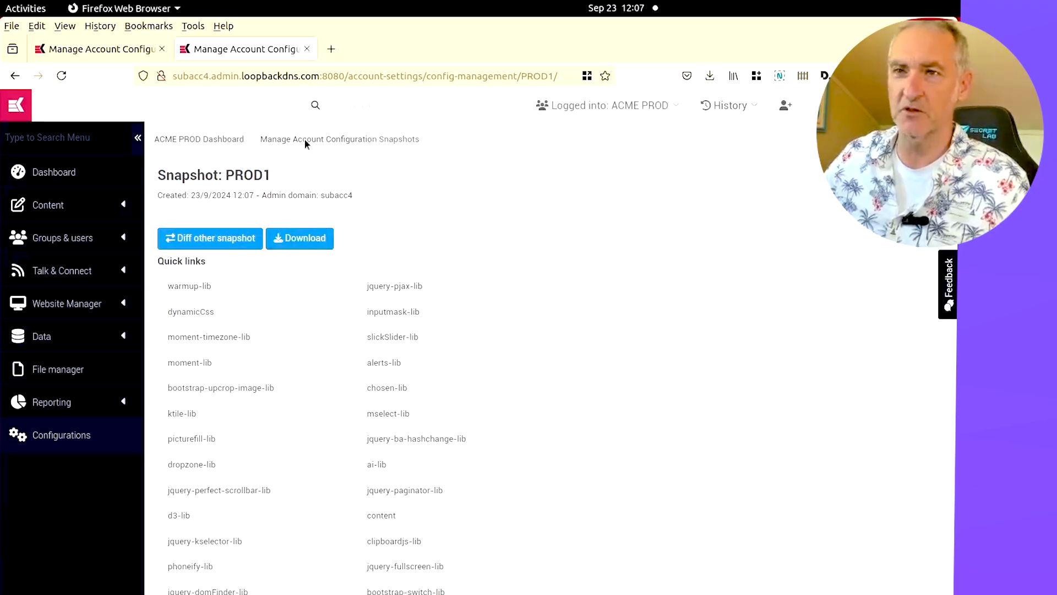
Upload the downloaded snapshot(4).json file to the QA account as a snapshot named PROD-baseline
{"action": "left_click", "coordinate": [117, 44]}
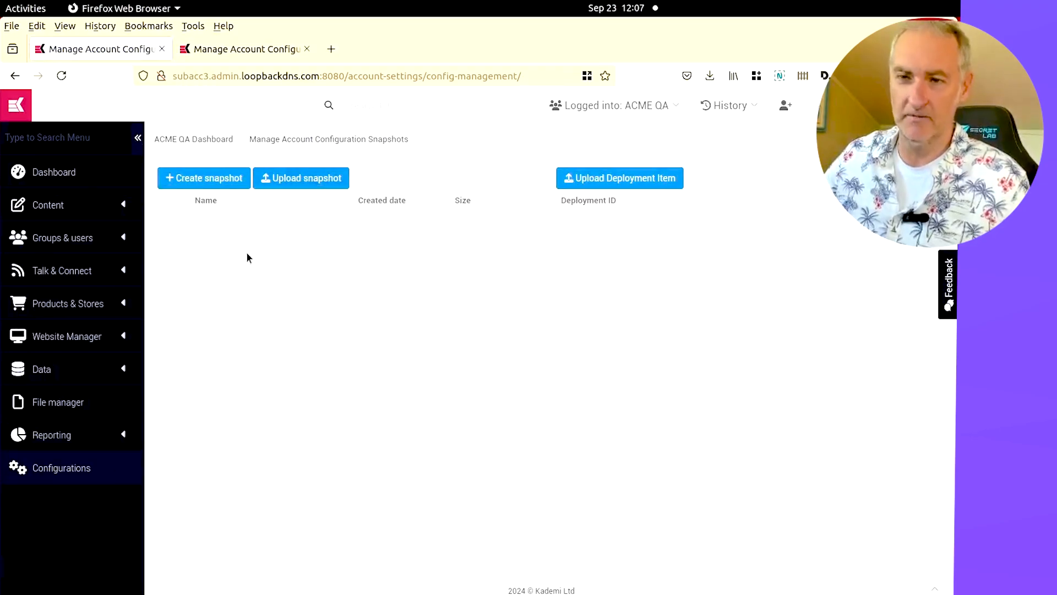
{"action": "left_click", "coordinate": [296, 180]}
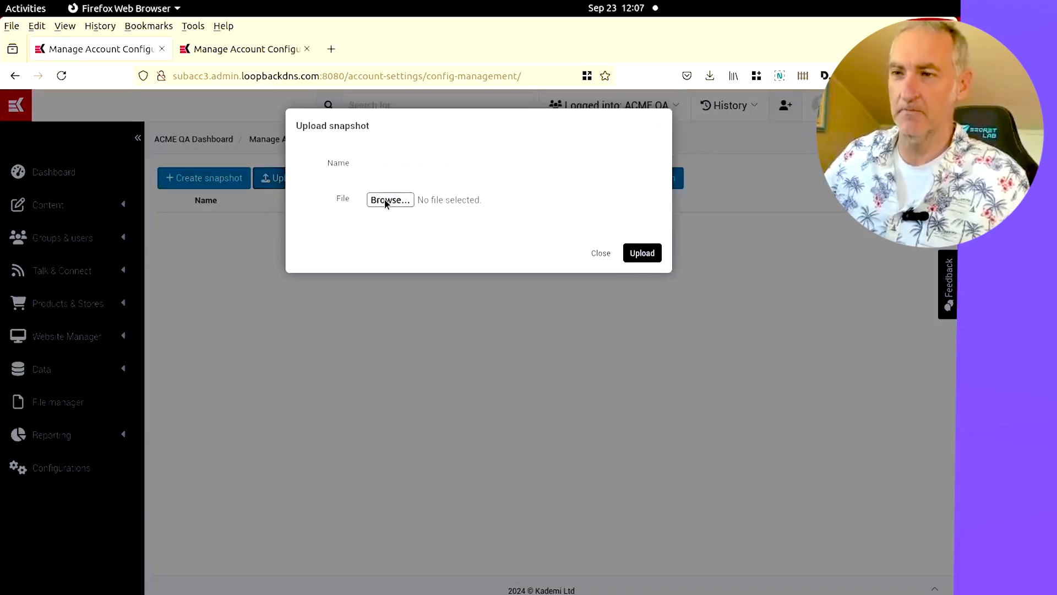
{"action": "left_click", "coordinate": [385, 199]}
{"action": "double_click", "coordinate": [274, 516]}
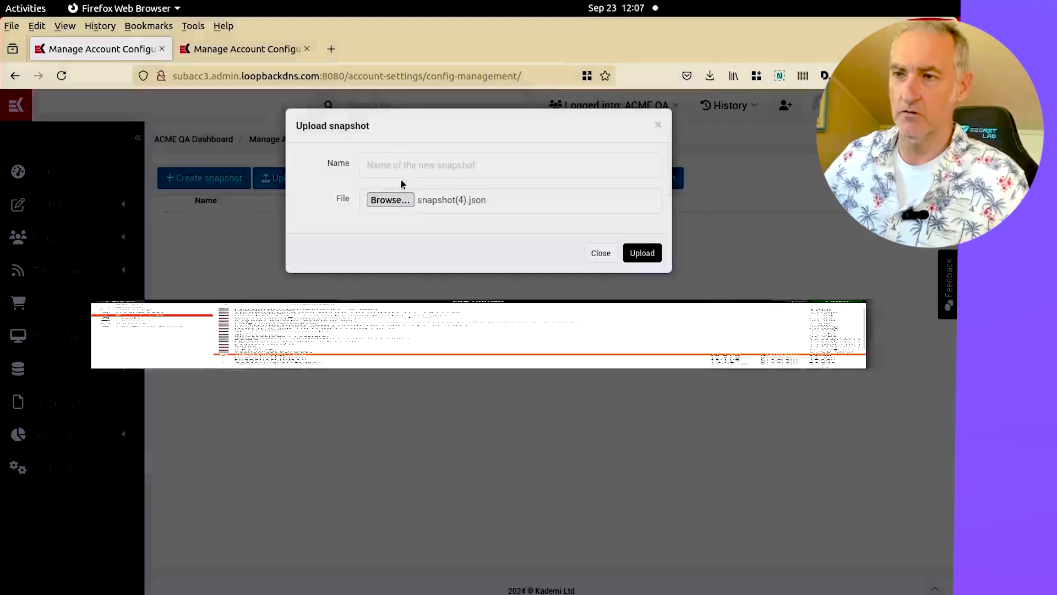
{"action": "left_click", "coordinate": [399, 171]}
{"action": "type", "text": "P"}
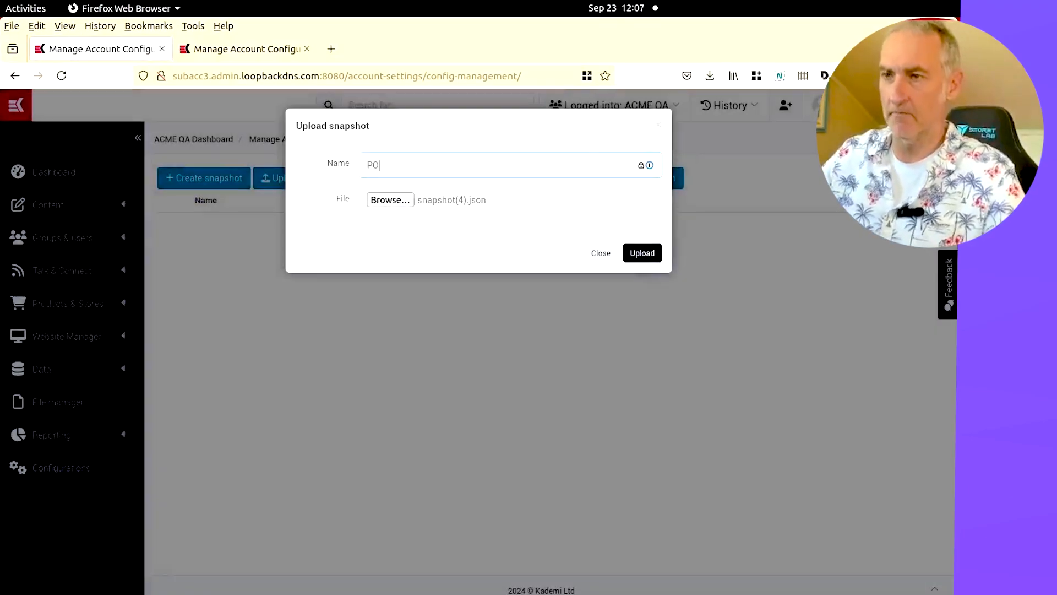
{"action": "type", "text": "ROD"}
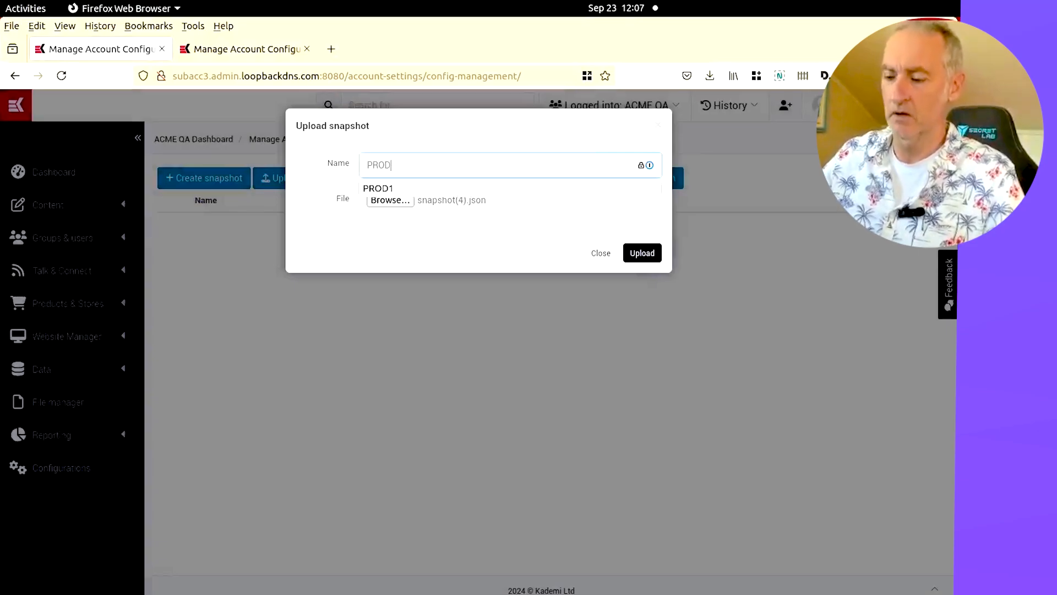
{"action": "type", "text": "-baseline"}
{"action": "key", "text": "Return"}
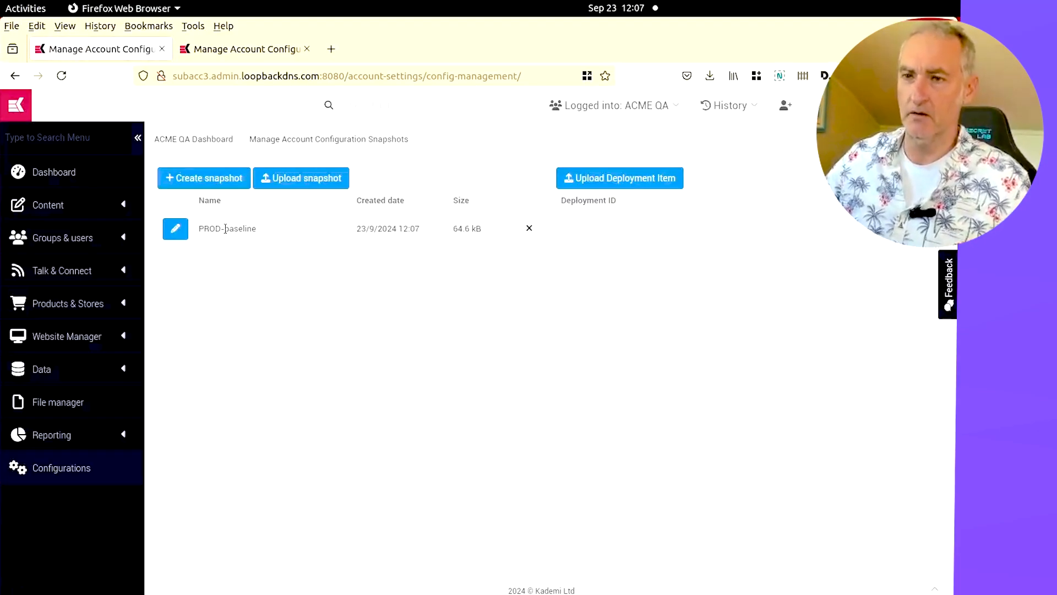
Create a configuration snapshot named QA-to-deploy in the QA account
{"action": "left_click", "coordinate": [234, 186]}
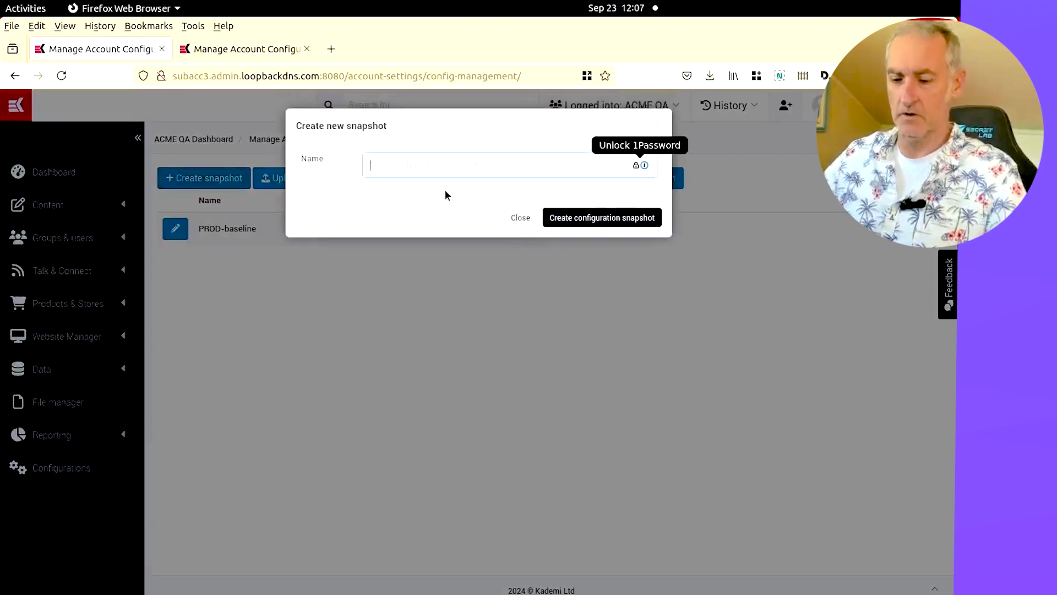
{"action": "type", "text": "QA-to-"}
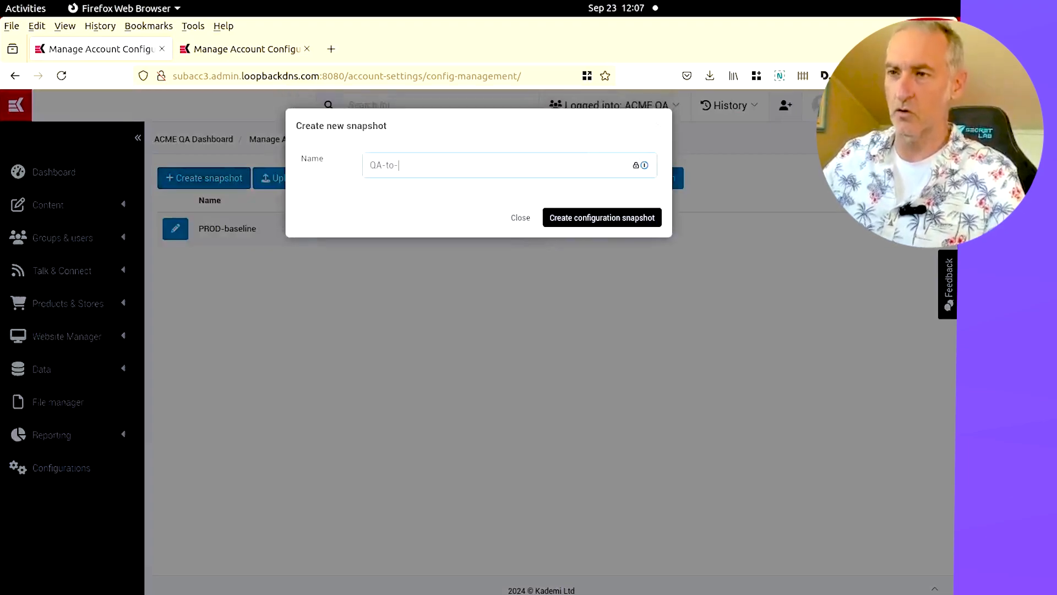
{"action": "type", "text": "deploy"}
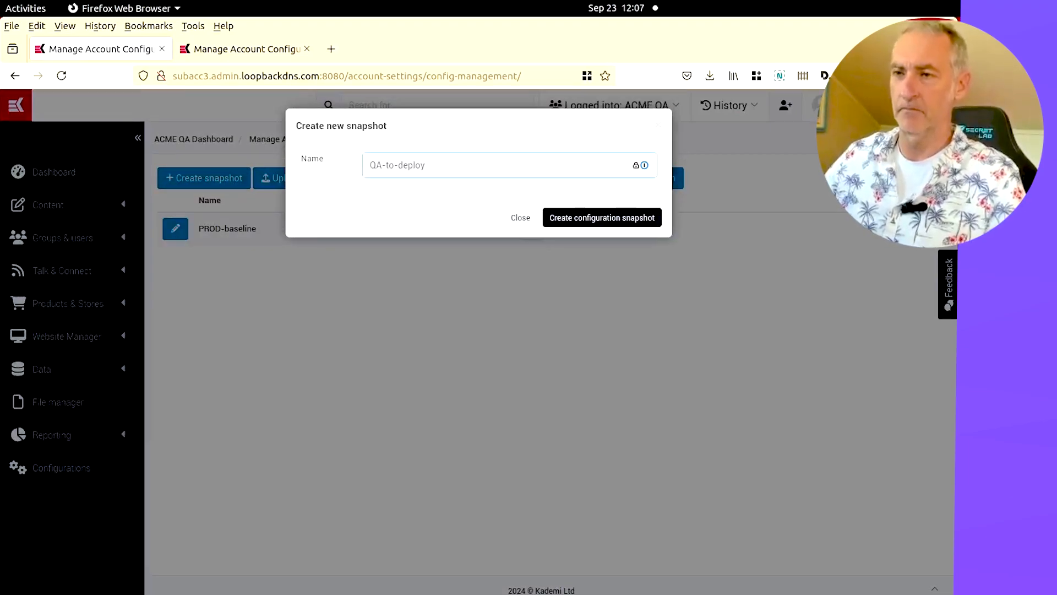
{"action": "left_click", "coordinate": [580, 219]}
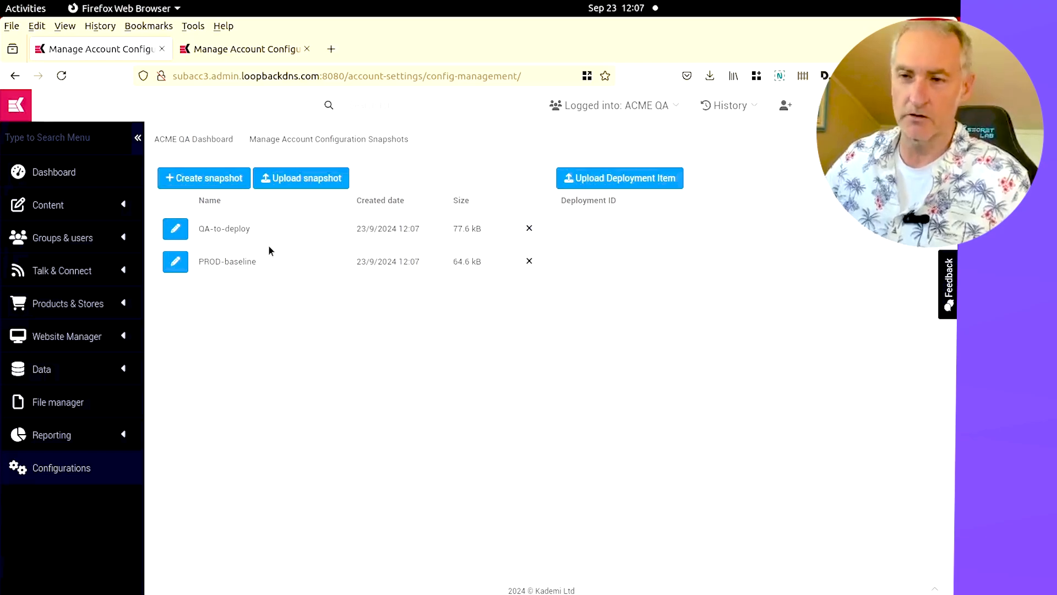
Open the QA-to-deploy snapshot and generate a diff against the PROD-baseline snapshot
{"action": "left_click", "coordinate": [175, 228]}
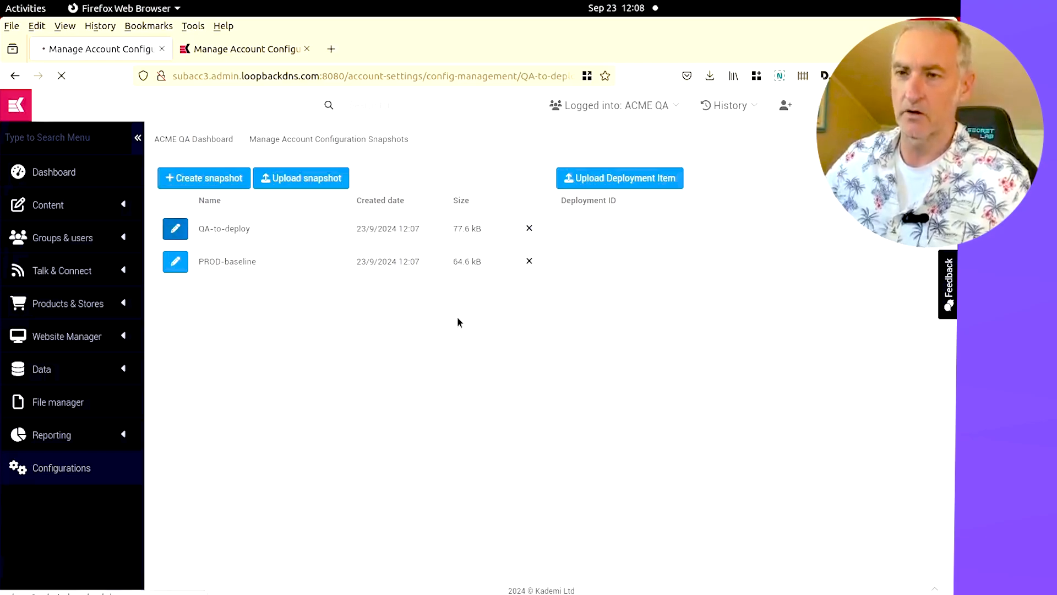
{"action": "scroll", "coordinate": [427, 285], "scroll_direction": "down", "scroll_amount": 5}
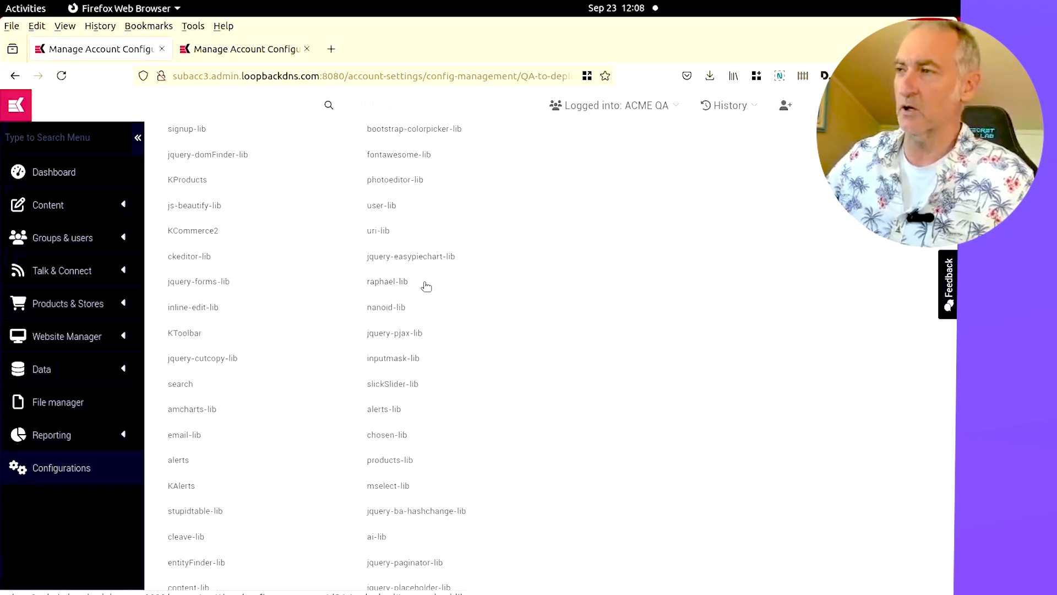
{"action": "scroll", "coordinate": [426, 286], "scroll_direction": "down", "scroll_amount": 8}
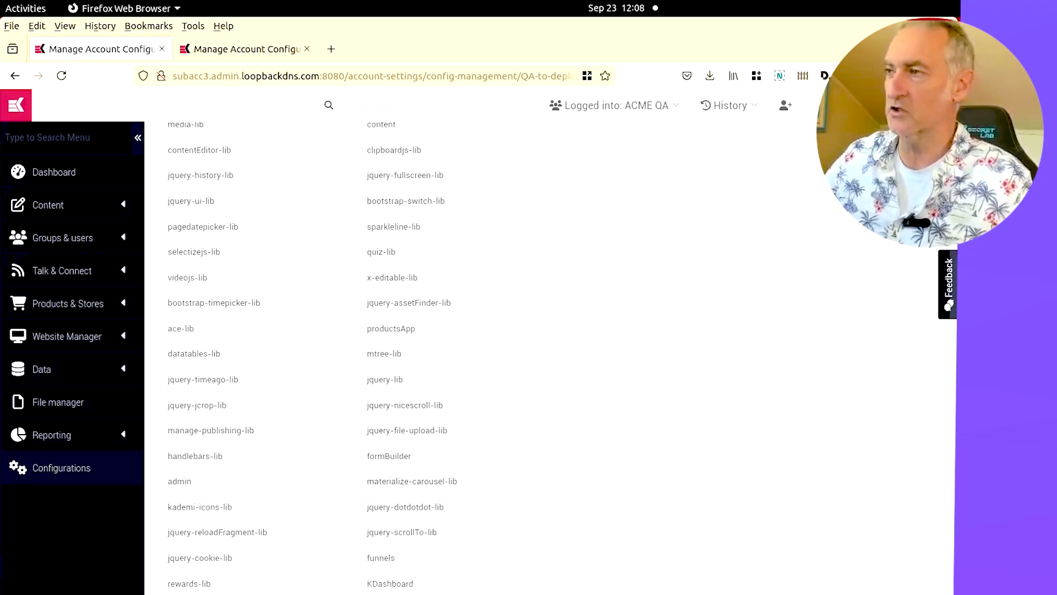
{"action": "scroll", "coordinate": [925, 314], "scroll_direction": "down", "scroll_amount": 15}
{"action": "scroll", "coordinate": [925, 313], "scroll_direction": "up", "scroll_amount": 20}
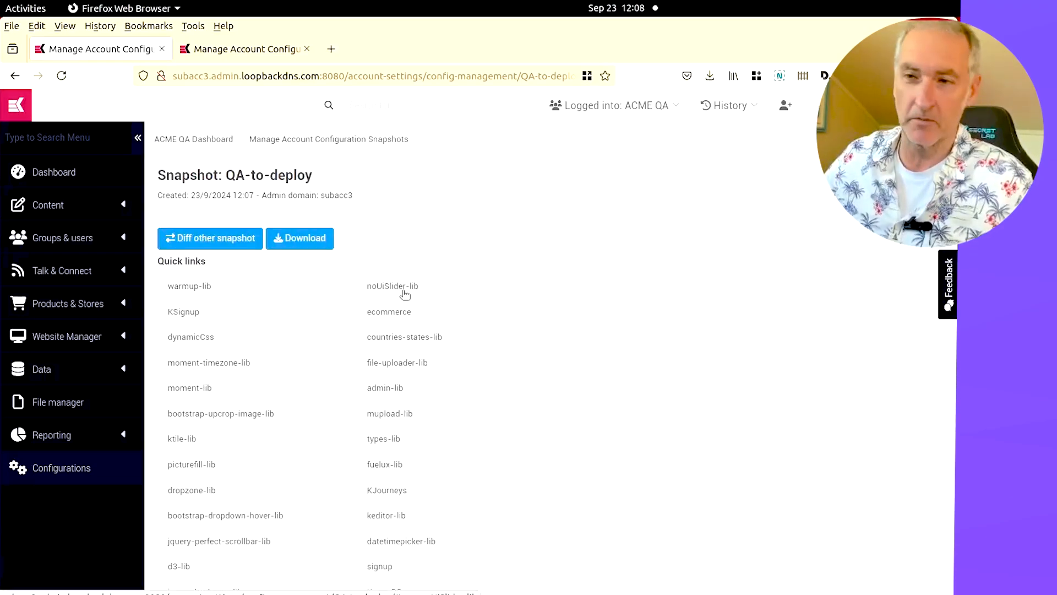
{"action": "left_click", "coordinate": [197, 239]}
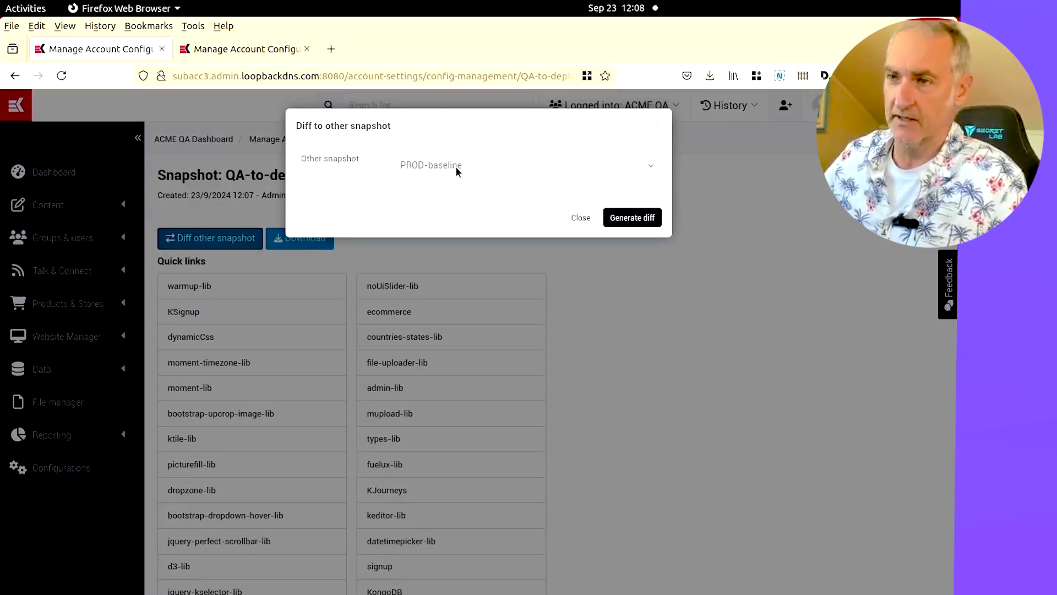
{"action": "left_click", "coordinate": [633, 219]}
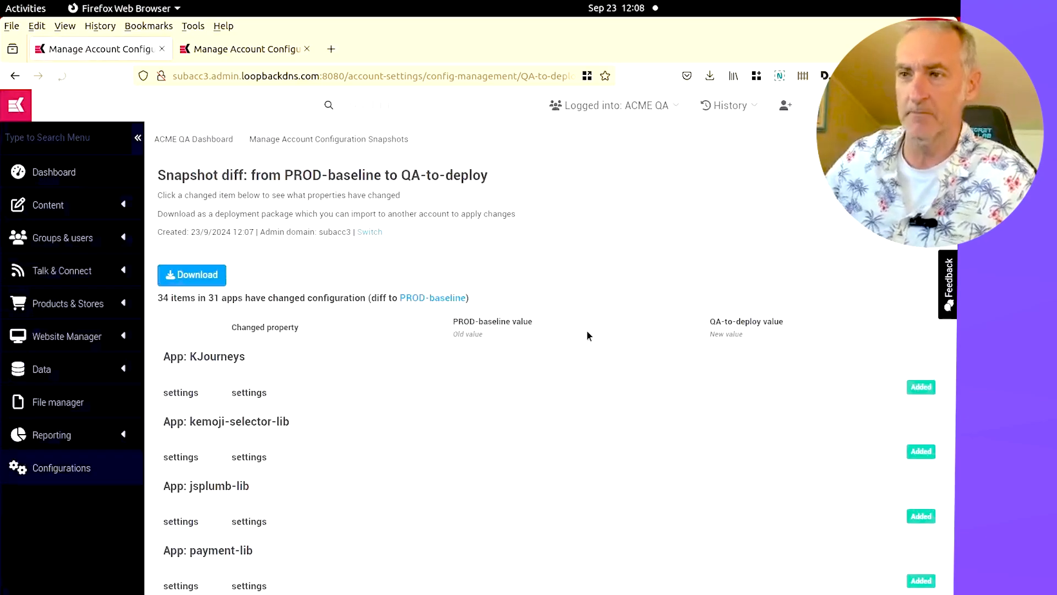
Review the changed apps in the snapshot diff, expanding the admin-lib entry to see its changed properties
{"action": "scroll", "coordinate": [518, 244], "scroll_direction": "down", "scroll_amount": 20}
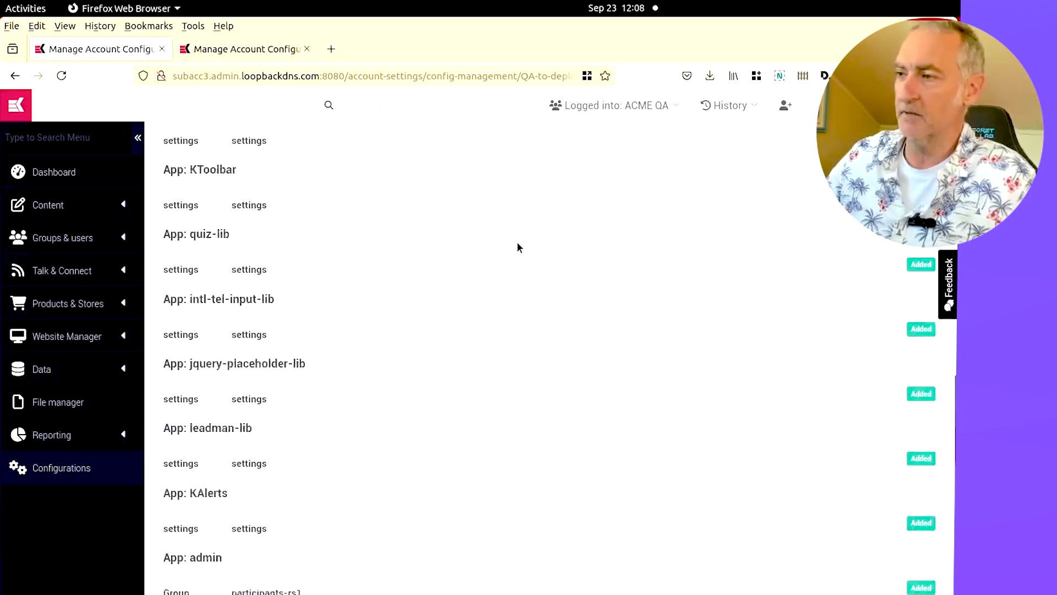
{"action": "scroll", "coordinate": [302, 325], "scroll_direction": "down", "scroll_amount": 15}
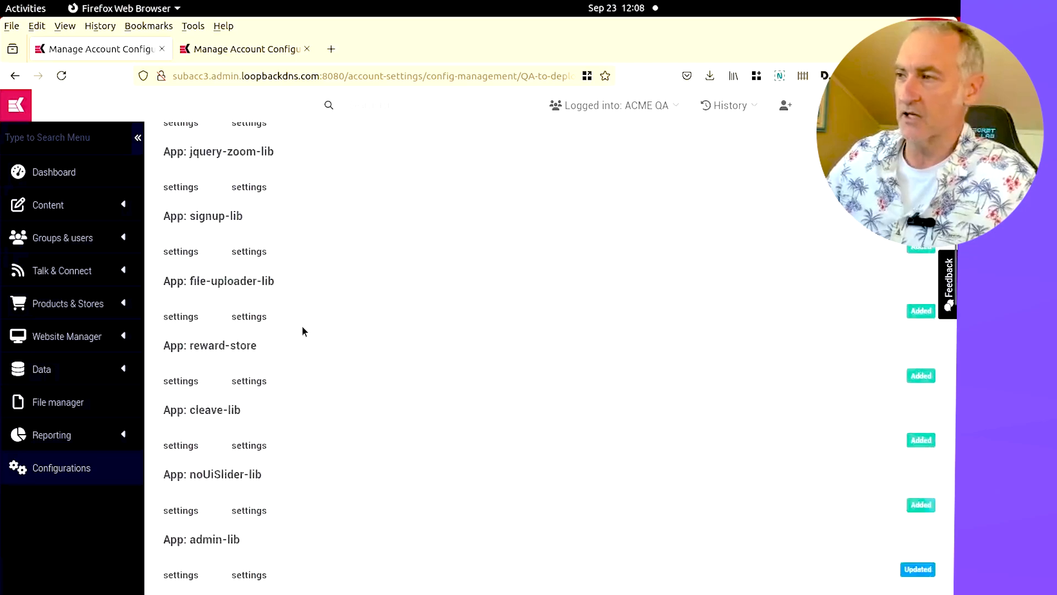
{"action": "scroll", "coordinate": [323, 321], "scroll_direction": "up", "scroll_amount": 20}
{"action": "scroll", "coordinate": [323, 327], "scroll_direction": "down", "scroll_amount": 2}
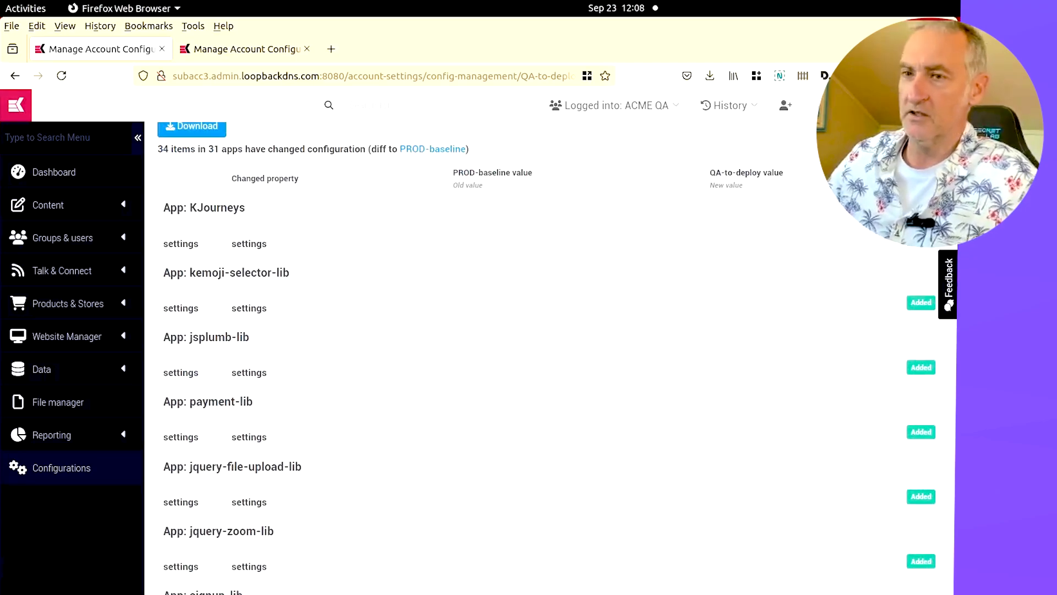
{"action": "scroll", "coordinate": [913, 300], "scroll_direction": "down", "scroll_amount": 15}
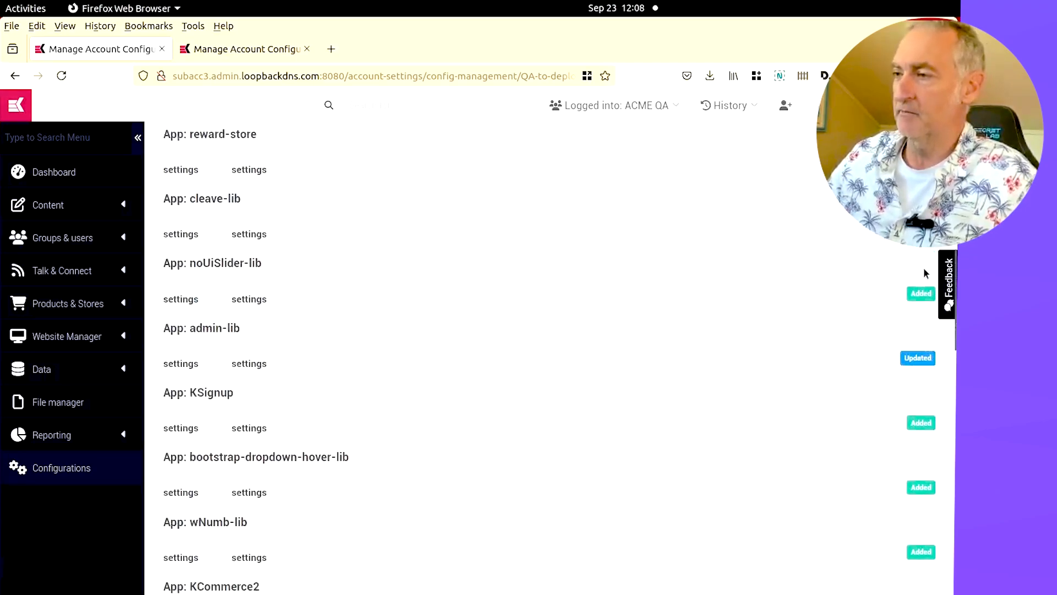
{"action": "left_click", "coordinate": [618, 303]}
{"action": "scroll", "coordinate": [454, 309], "scroll_direction": "down", "scroll_amount": 4}
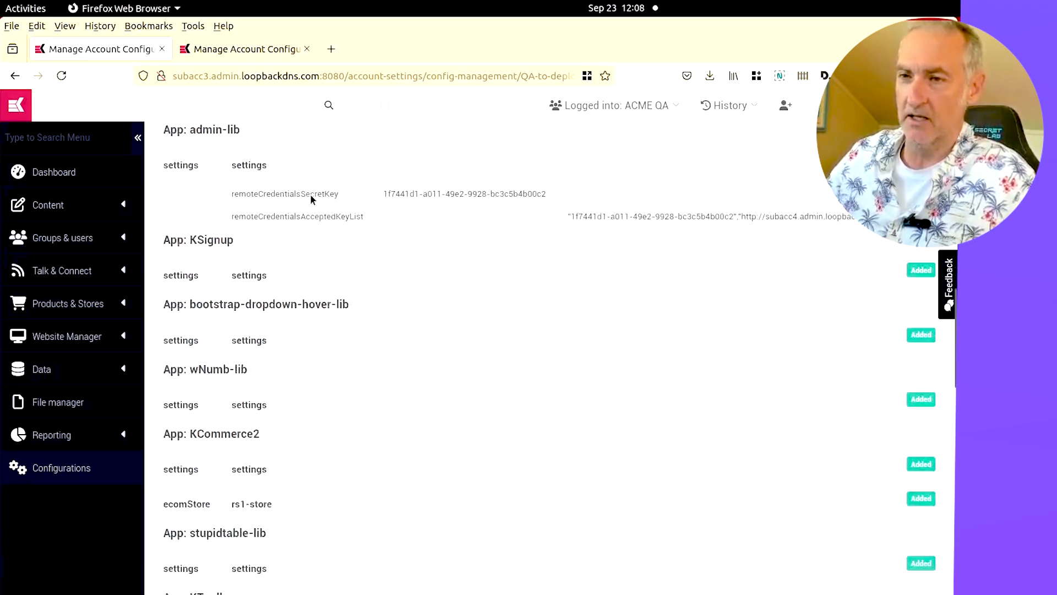
{"action": "scroll", "coordinate": [475, 229], "scroll_direction": "down", "scroll_amount": 15}
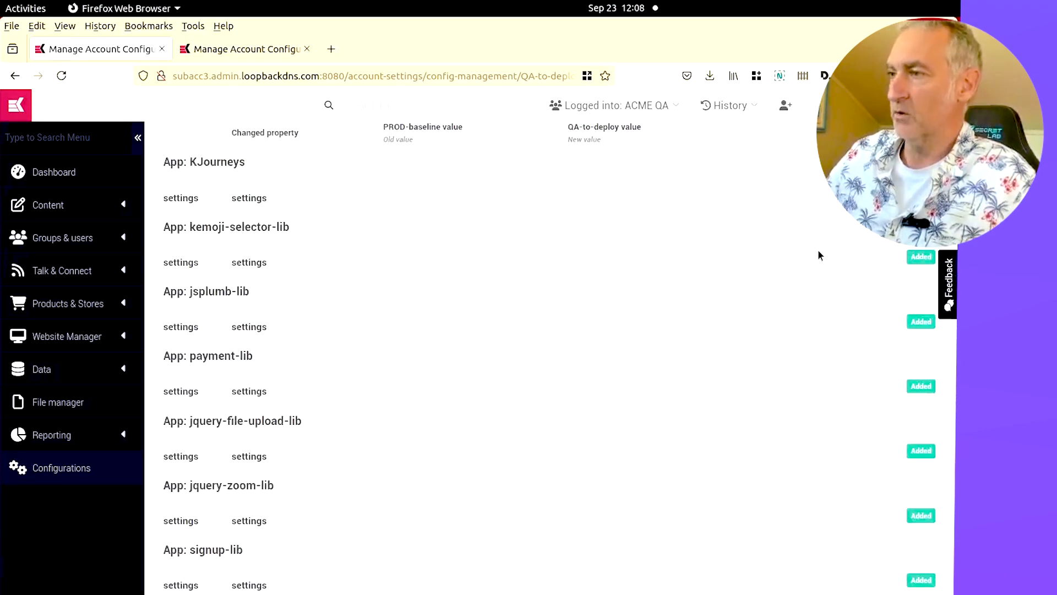
{"action": "scroll", "coordinate": [818, 255], "scroll_direction": "up", "scroll_amount": 6}
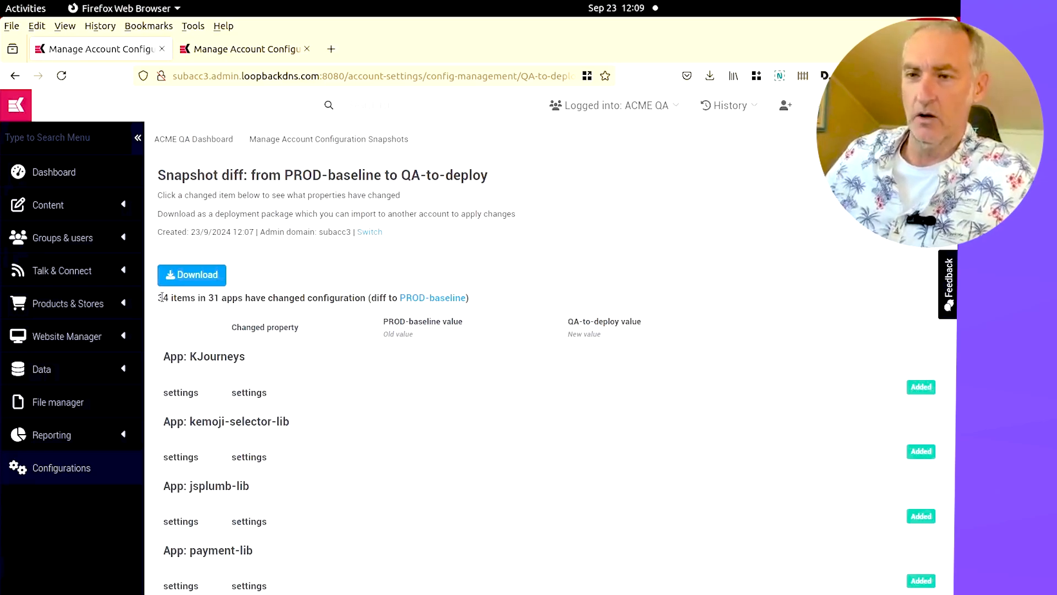
Download the diff as a deployment package and return to the PROD account tab
{"action": "left_click", "coordinate": [203, 277]}
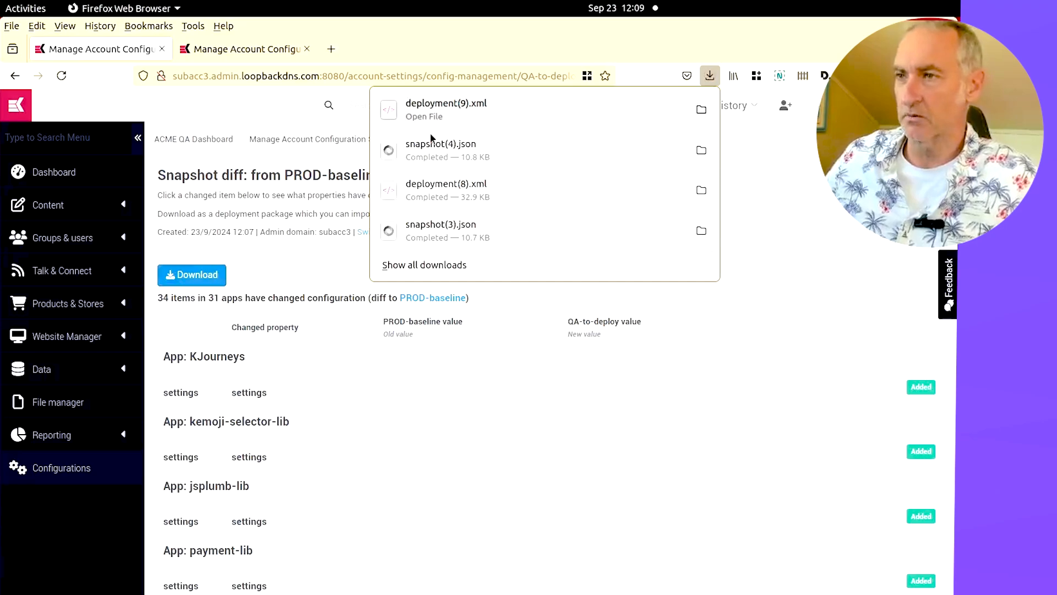
{"action": "left_click", "coordinate": [260, 215]}
{"action": "left_click", "coordinate": [224, 50]}
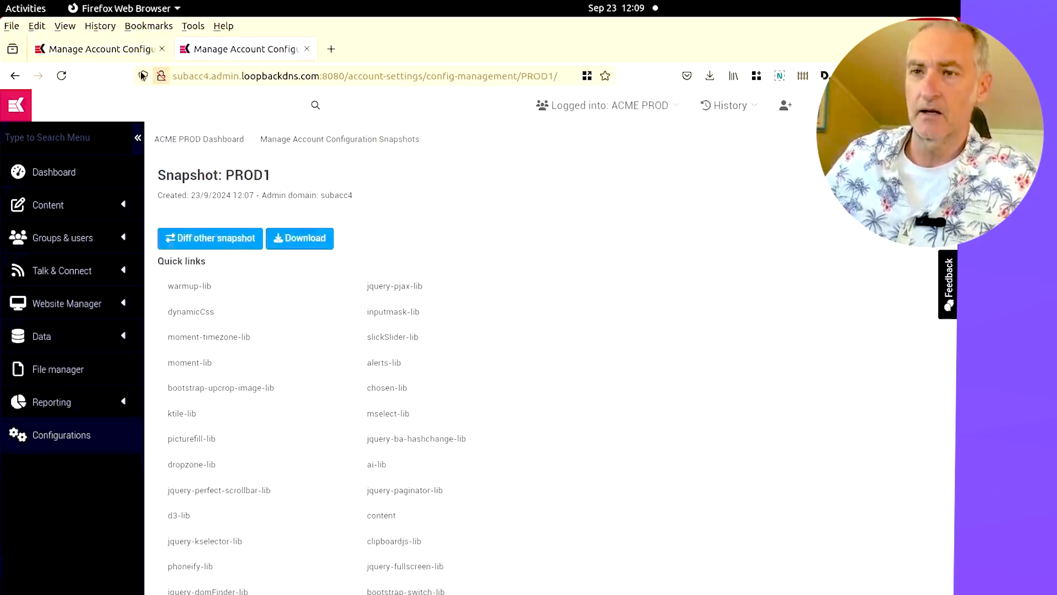
Open the Upload Deployment Item wizard from the PROD account's configuration snapshots and get started
{"action": "left_click", "coordinate": [45, 423]}
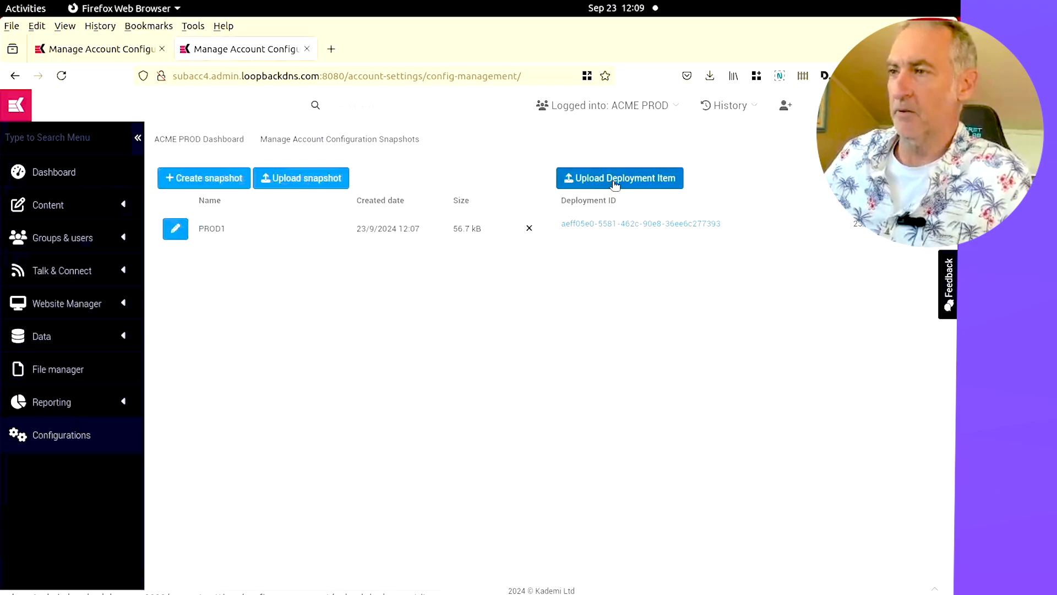
{"action": "left_click", "coordinate": [615, 184]}
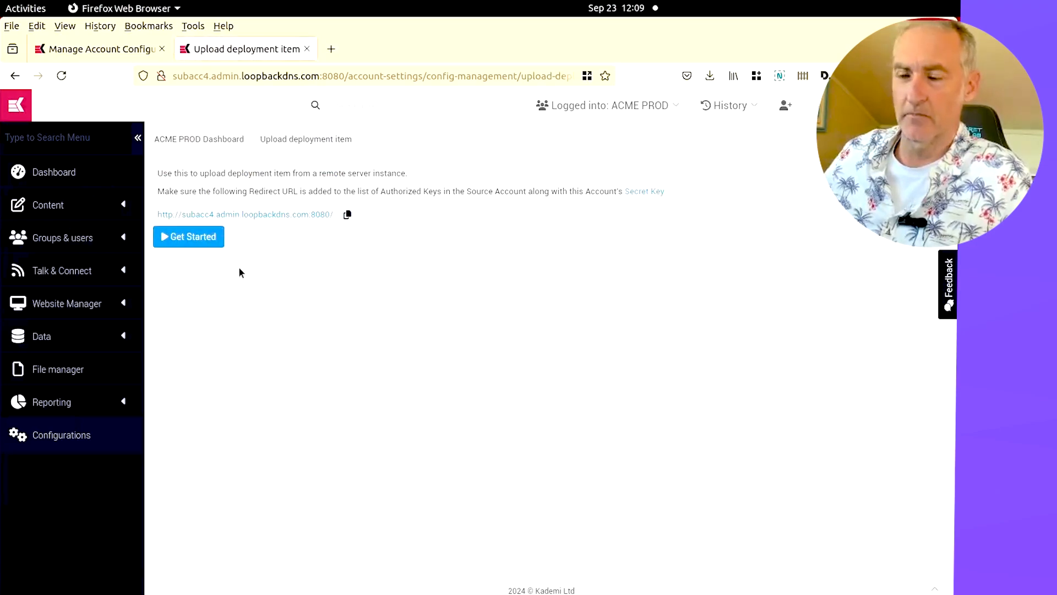
{"action": "left_click", "coordinate": [218, 242]}
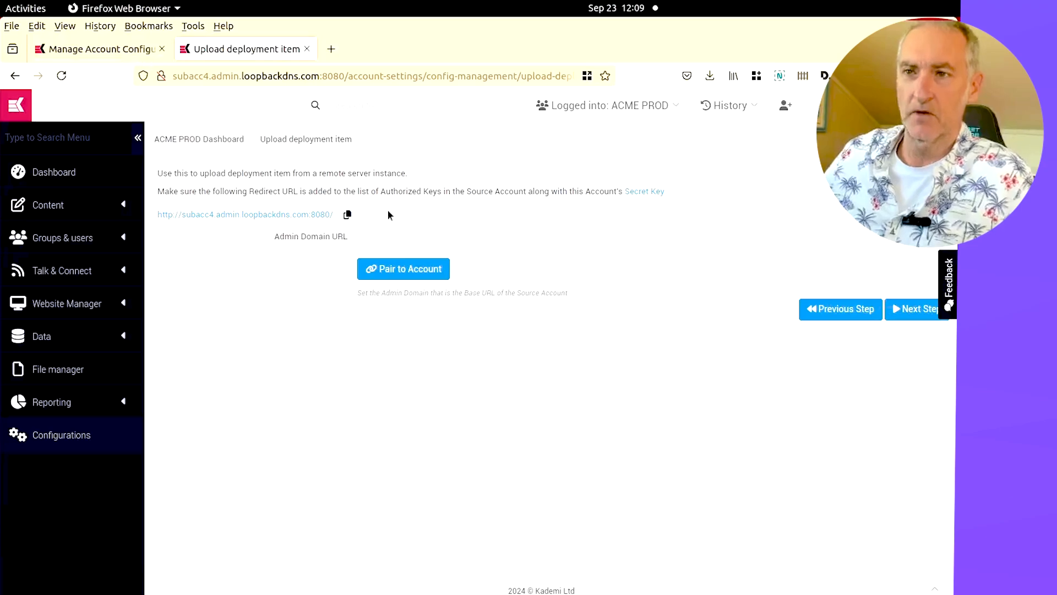
{"action": "left_click", "coordinate": [55, 48]}
{"action": "left_click", "coordinate": [402, 76]}
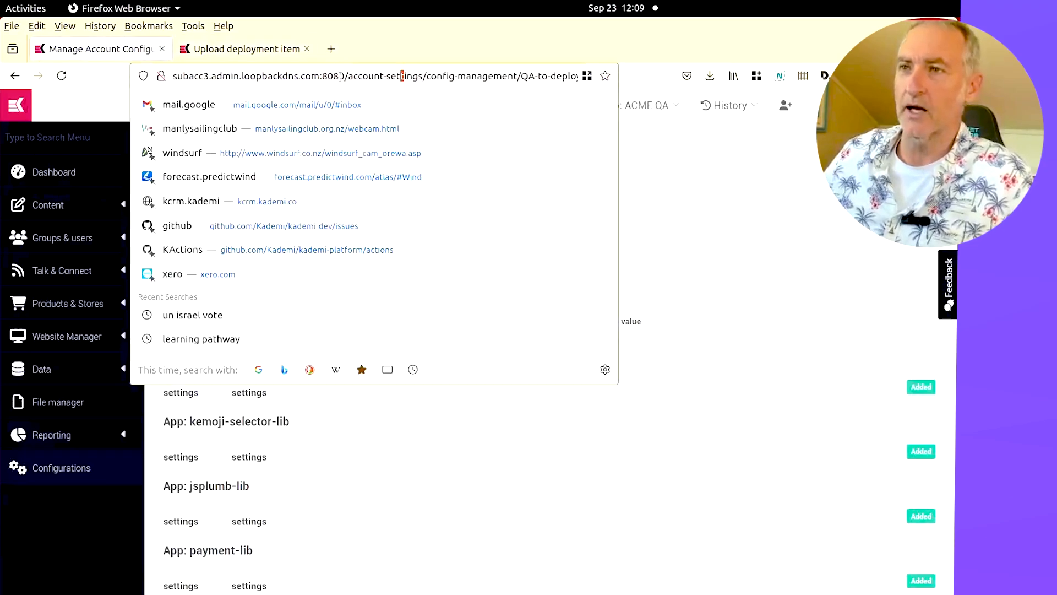
{"action": "left_click", "coordinate": [349, 75]}
{"action": "key", "text": "shift+Home"}
{"action": "key", "text": "ctrl+c"}
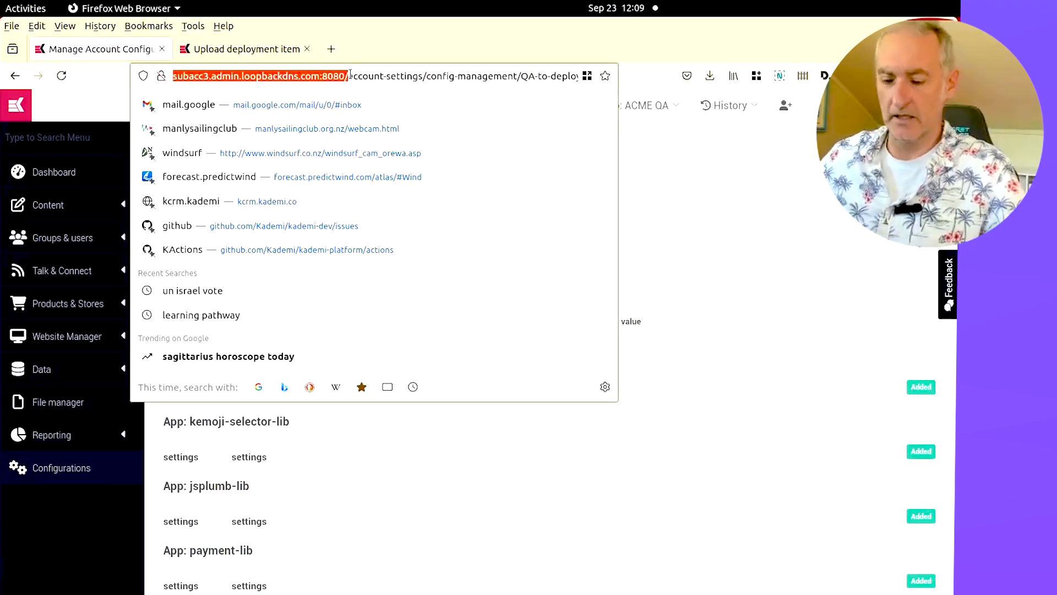
{"action": "key", "text": "ctrl+Tab"}
{"action": "left_click", "coordinate": [456, 239]}
{"action": "key", "text": "ctrl+v"}
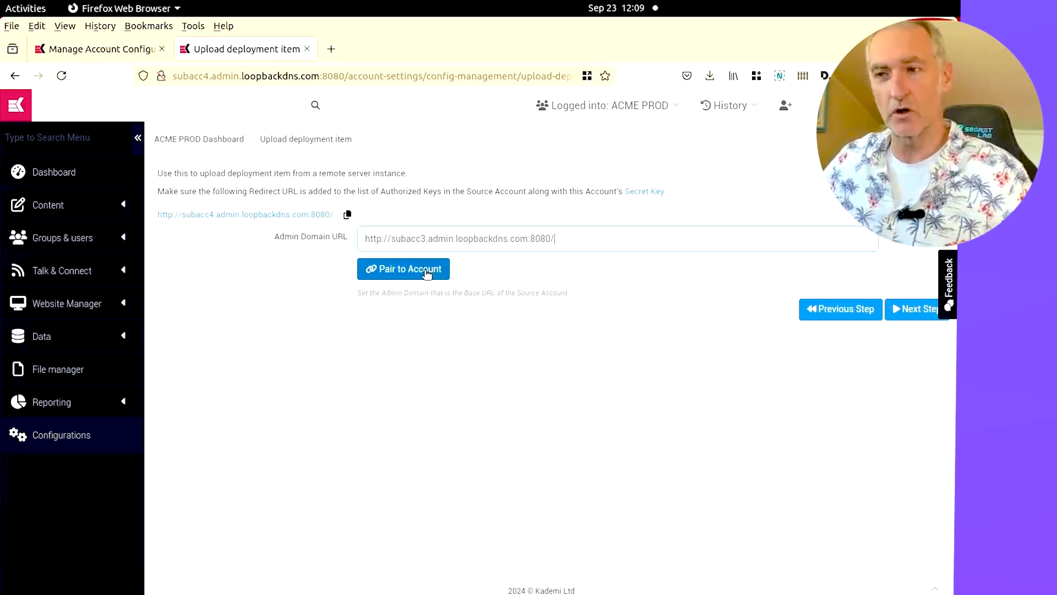
{"action": "left_click", "coordinate": [399, 269]}
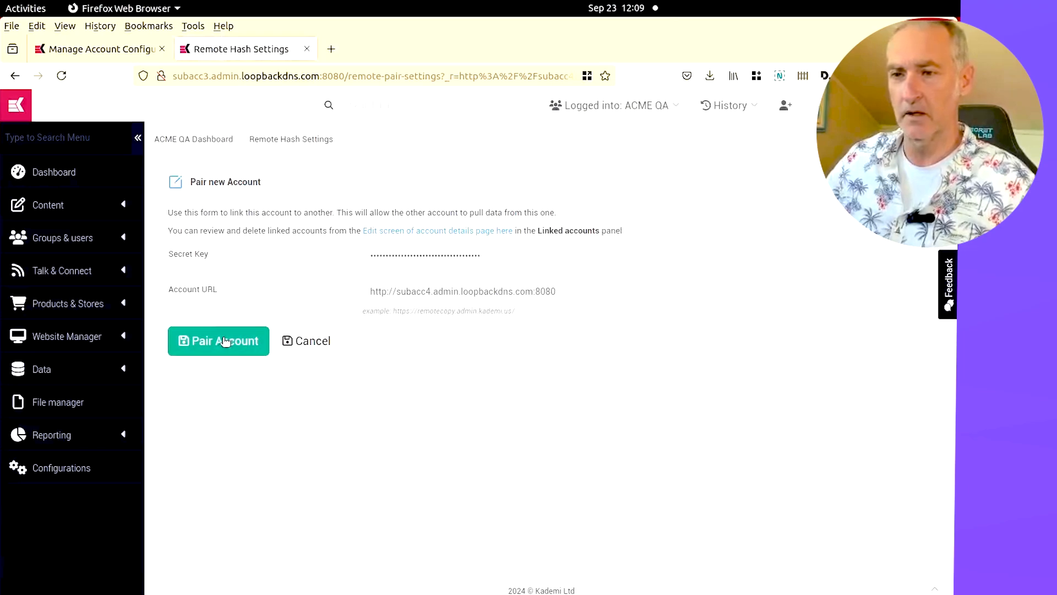
Confirm the account pairing on the QA side, continue to the next step and log into the remote server
{"action": "left_click", "coordinate": [224, 339]}
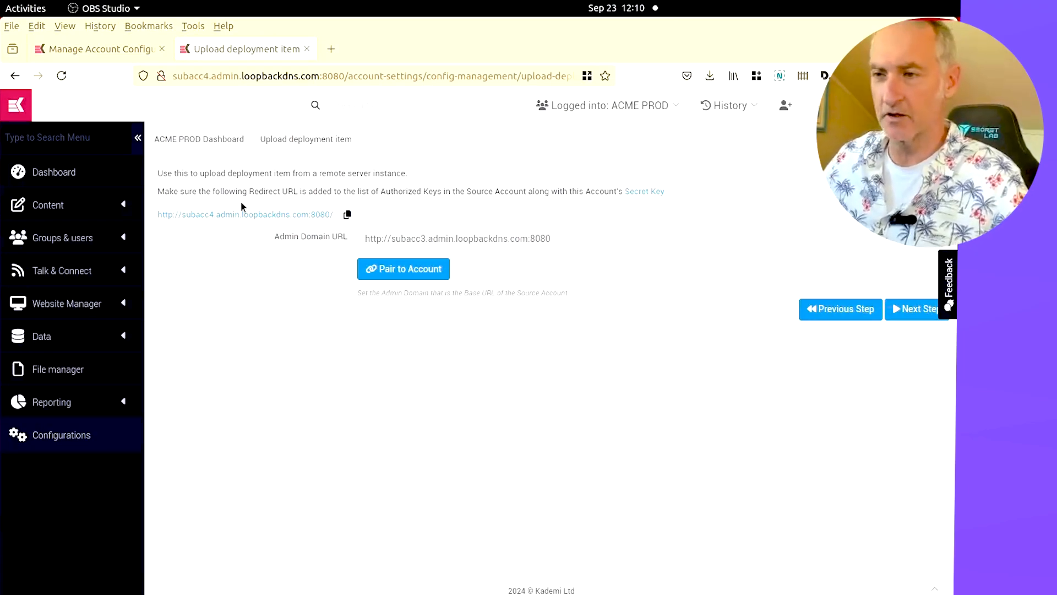
{"action": "left_click", "coordinate": [732, 315]}
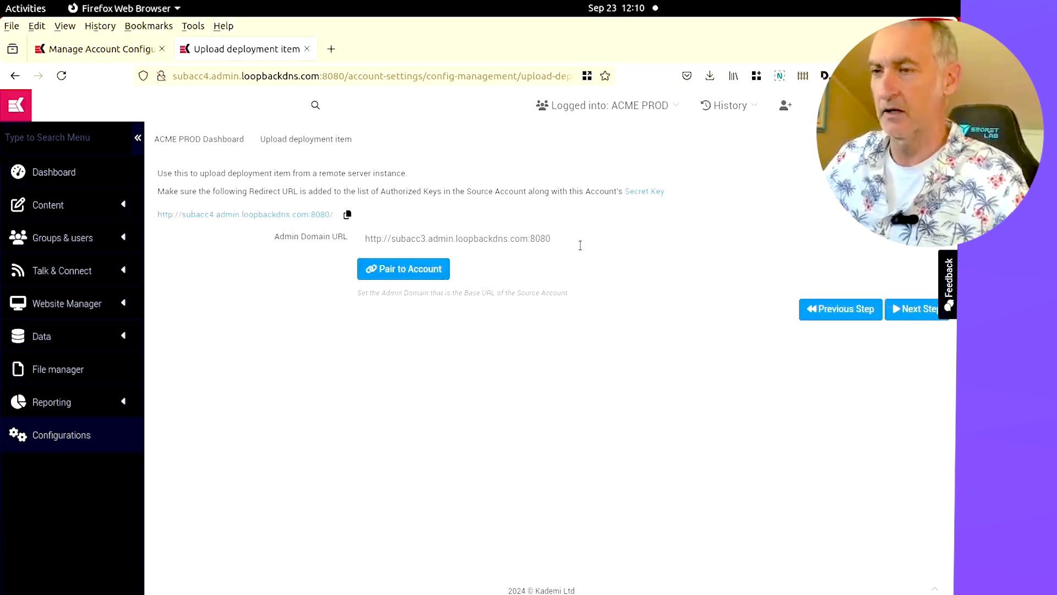
{"action": "left_click", "coordinate": [914, 312]}
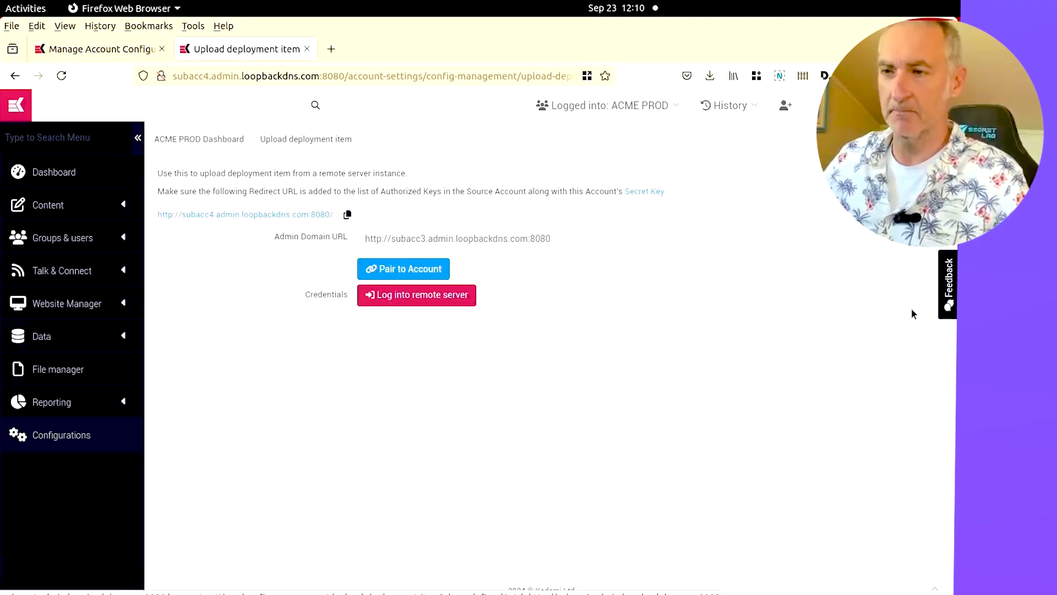
{"action": "left_click", "coordinate": [400, 237]}
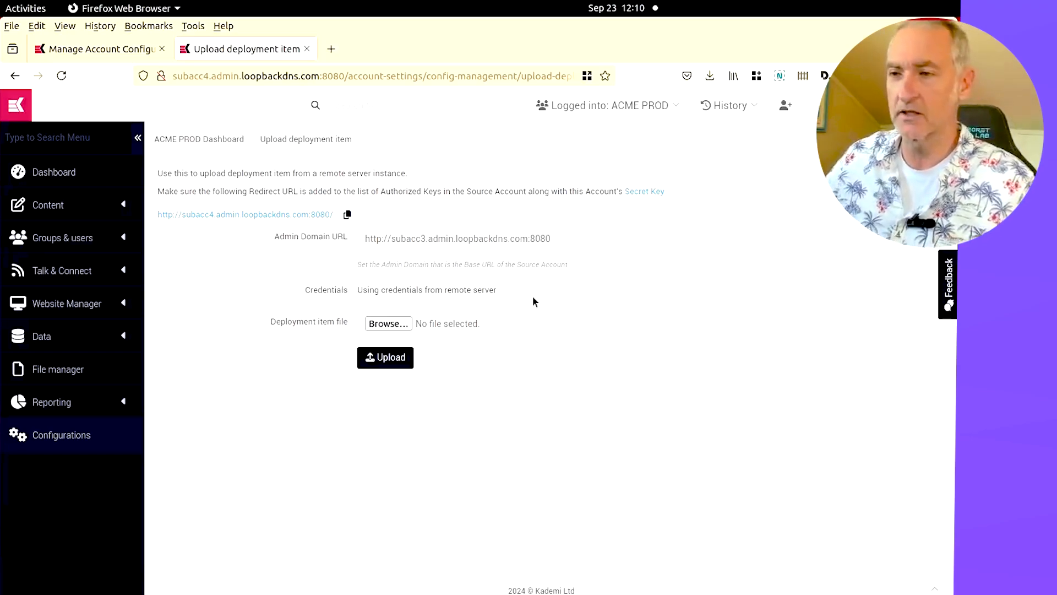
Choose deployment(9).xml from Downloads as the deployment item file and upload it
{"action": "left_click", "coordinate": [396, 325]}
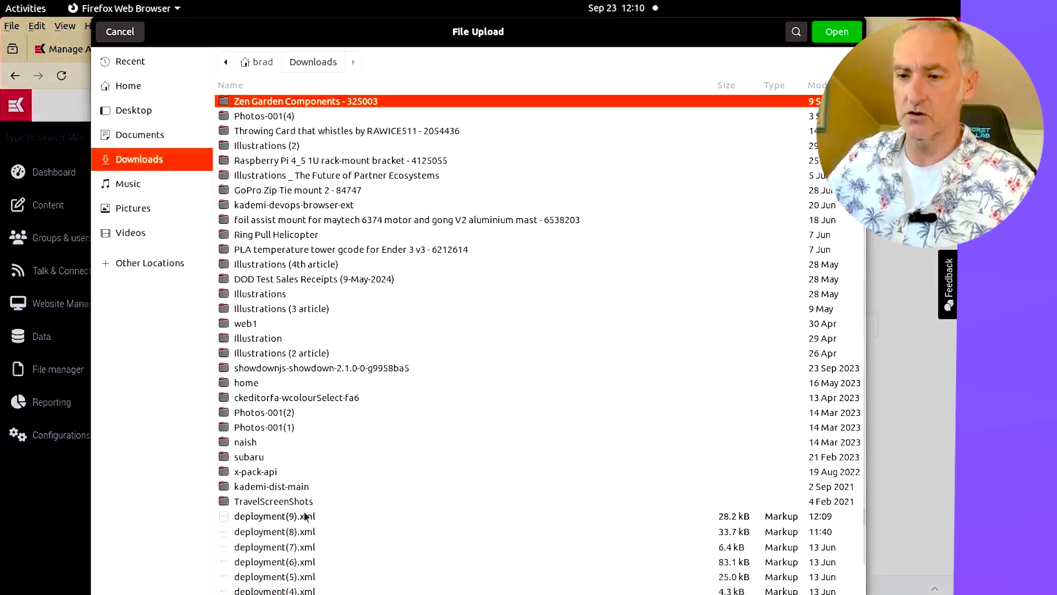
{"action": "double_click", "coordinate": [270, 518]}
{"action": "left_click", "coordinate": [381, 358]}
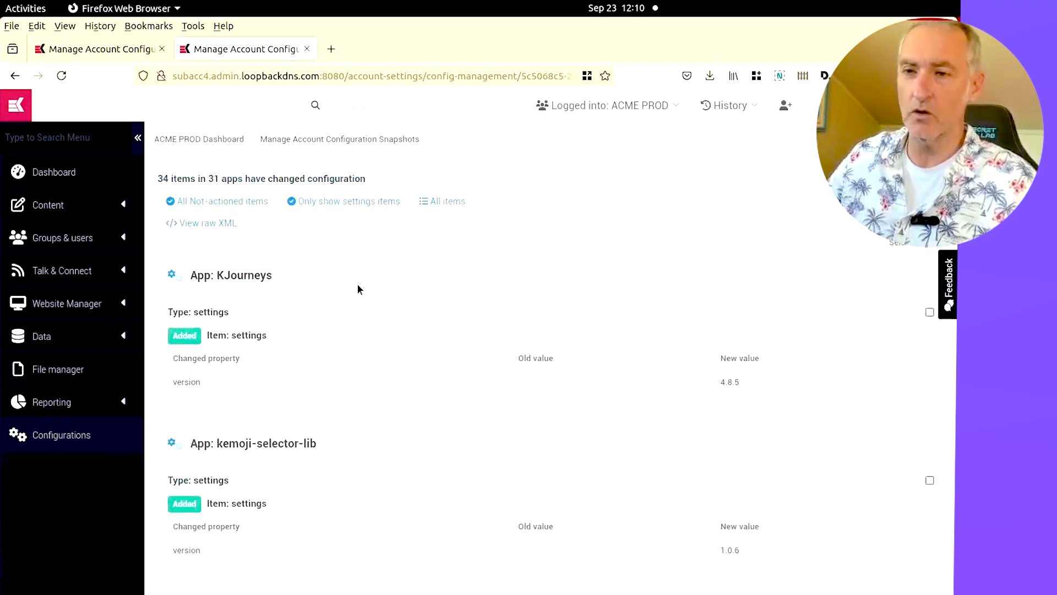
Scroll through the uploaded diff to review the added and updated items for each app
{"action": "scroll", "coordinate": [357, 283], "scroll_direction": "down", "scroll_amount": 20}
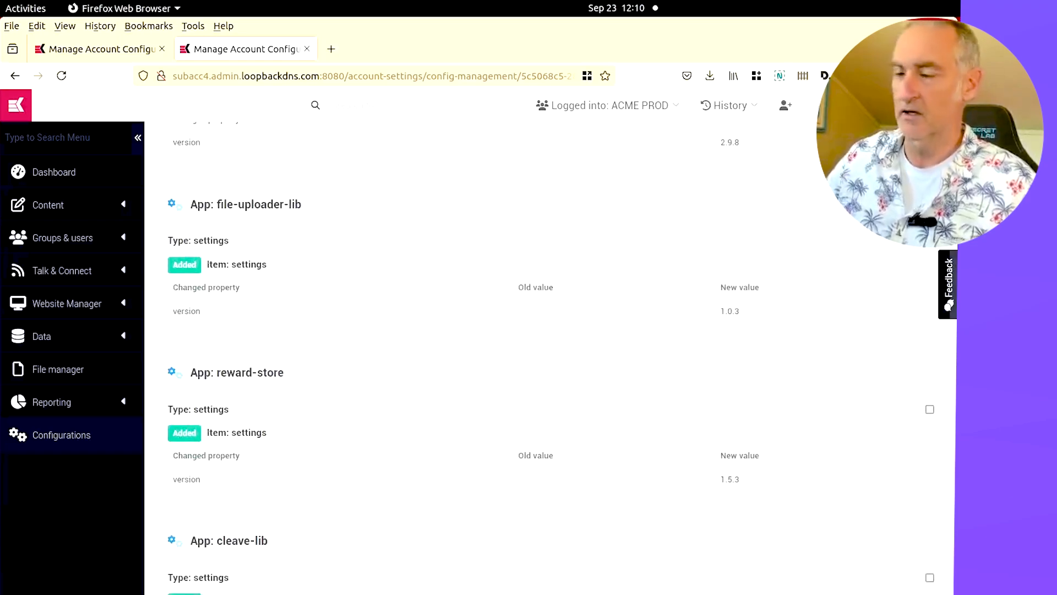
{"action": "scroll", "coordinate": [551, 358], "scroll_direction": "up", "scroll_amount": 1}
{"action": "scroll", "coordinate": [551, 358], "scroll_direction": "down", "scroll_amount": 15}
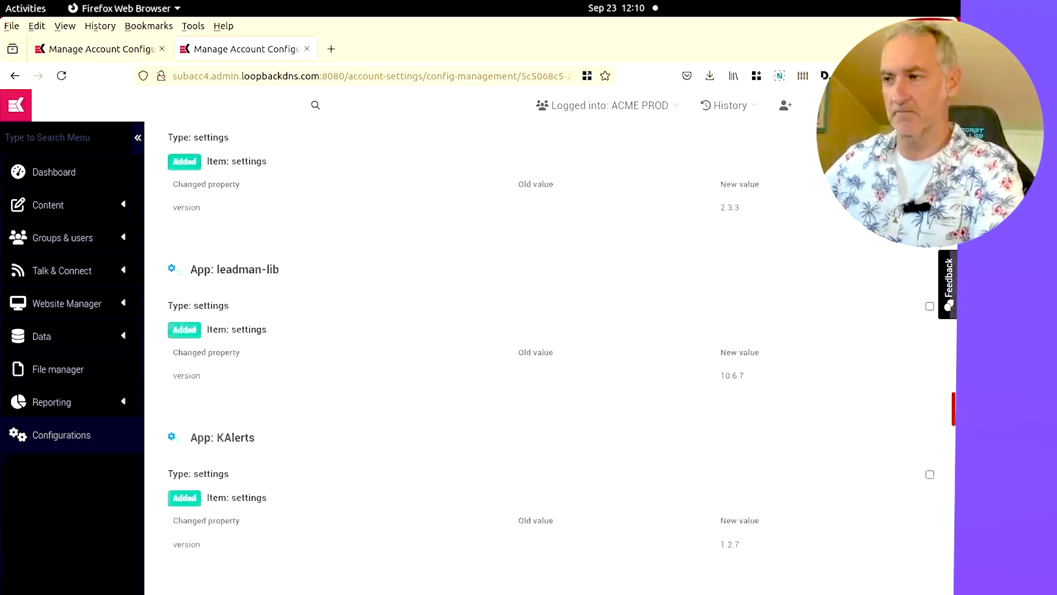
{"action": "scroll", "coordinate": [330, 277], "scroll_direction": "up", "scroll_amount": 4}
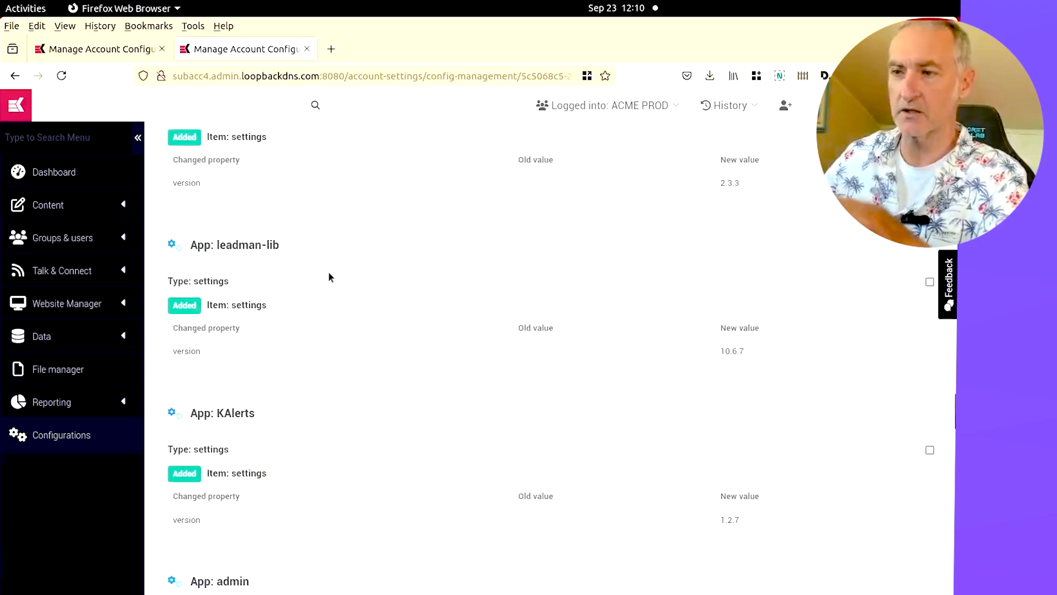
{"action": "scroll", "coordinate": [695, 292], "scroll_direction": "up", "scroll_amount": 5}
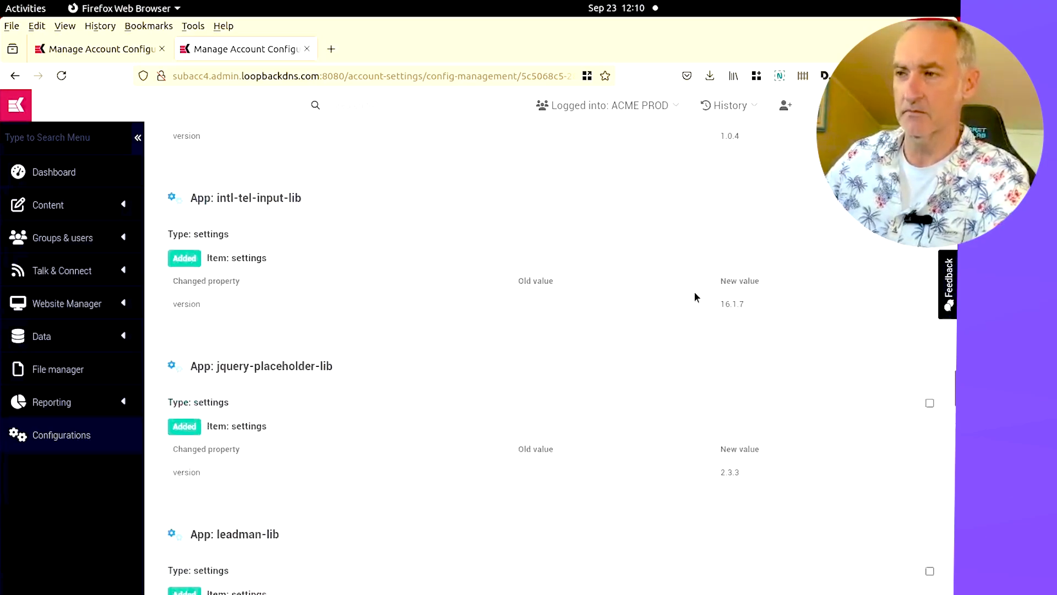
{"action": "scroll", "coordinate": [160, 229], "scroll_direction": "up", "scroll_amount": 6}
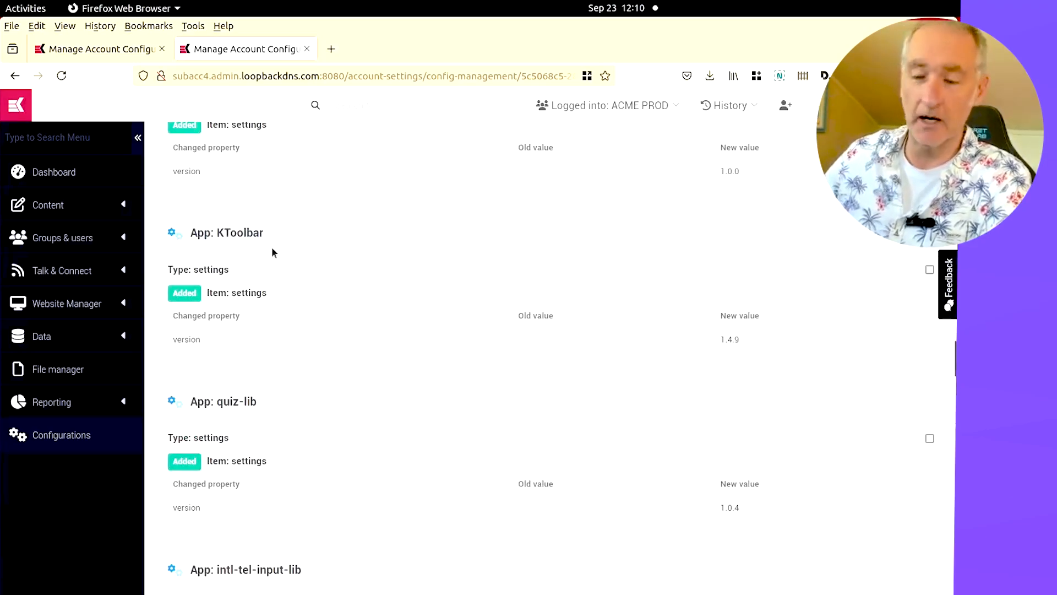
{"action": "left_click_drag", "start_coordinate": [726, 339], "coordinate": [776, 340]}
{"action": "left_click", "coordinate": [760, 339]}
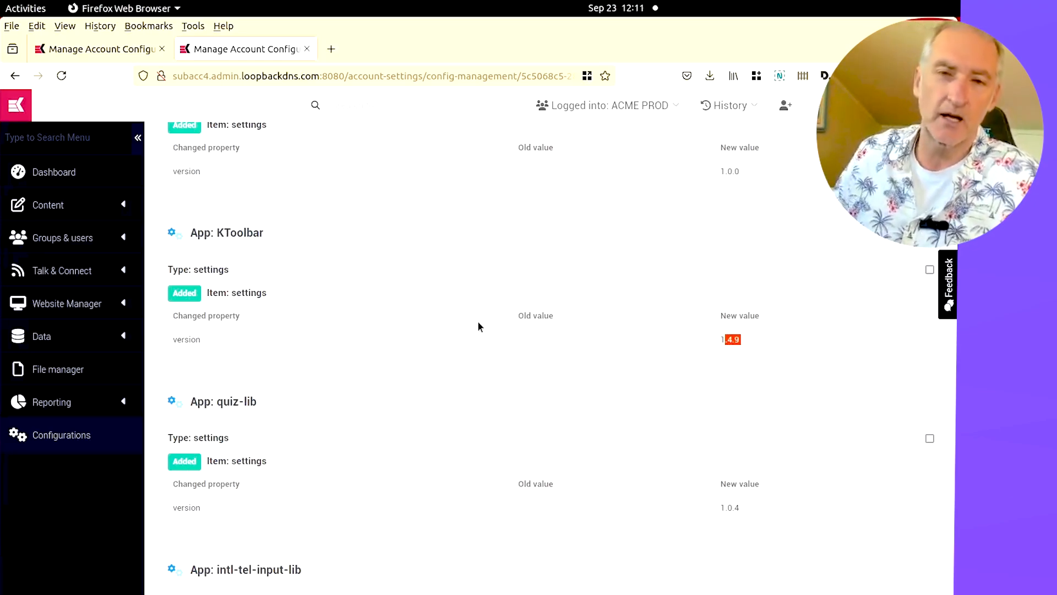
{"action": "scroll", "coordinate": [478, 322], "scroll_direction": "up", "scroll_amount": 10}
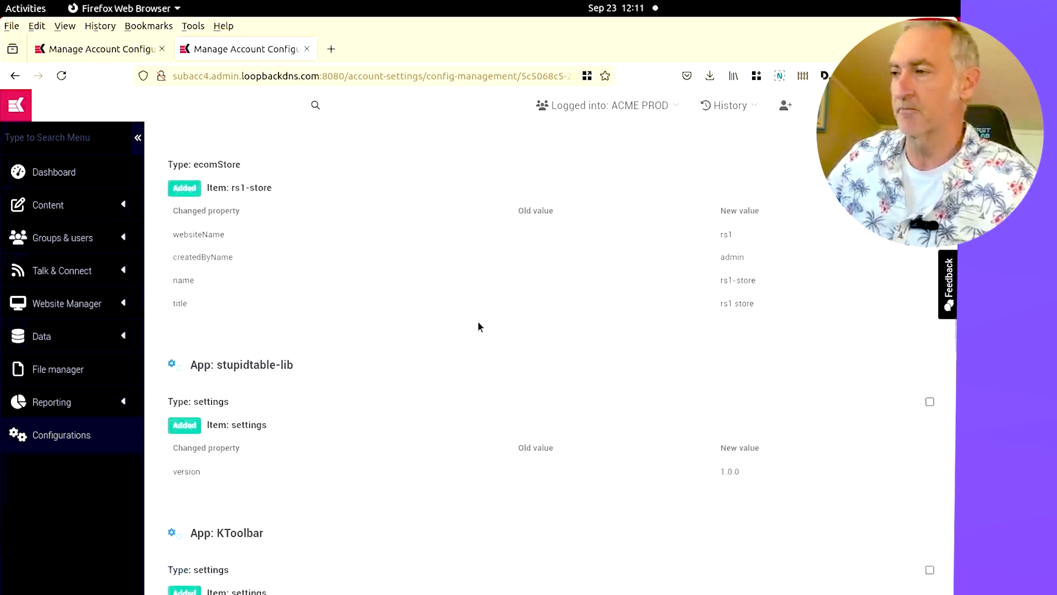
{"action": "scroll", "coordinate": [477, 325], "scroll_direction": "up", "scroll_amount": 5}
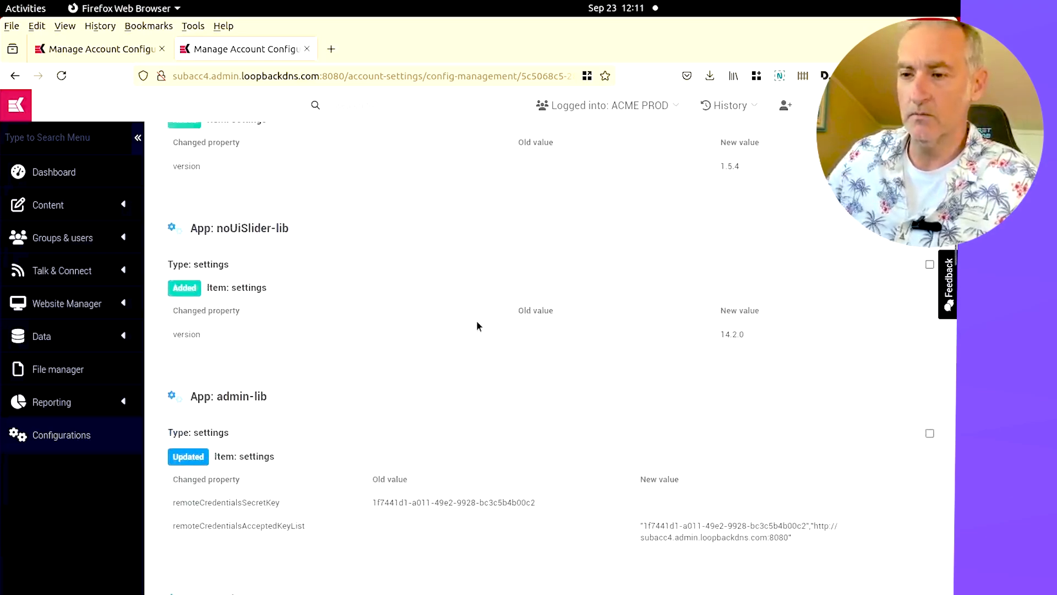
{"action": "scroll", "coordinate": [477, 321], "scroll_direction": "up", "scroll_amount": 8}
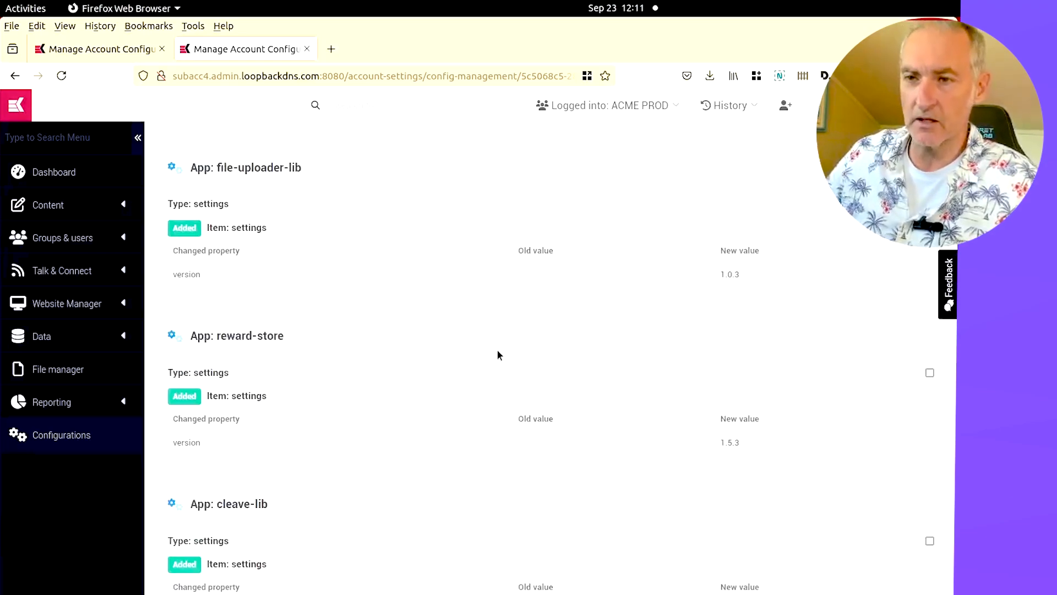
{"action": "scroll", "coordinate": [498, 355], "scroll_direction": "up", "scroll_amount": 15}
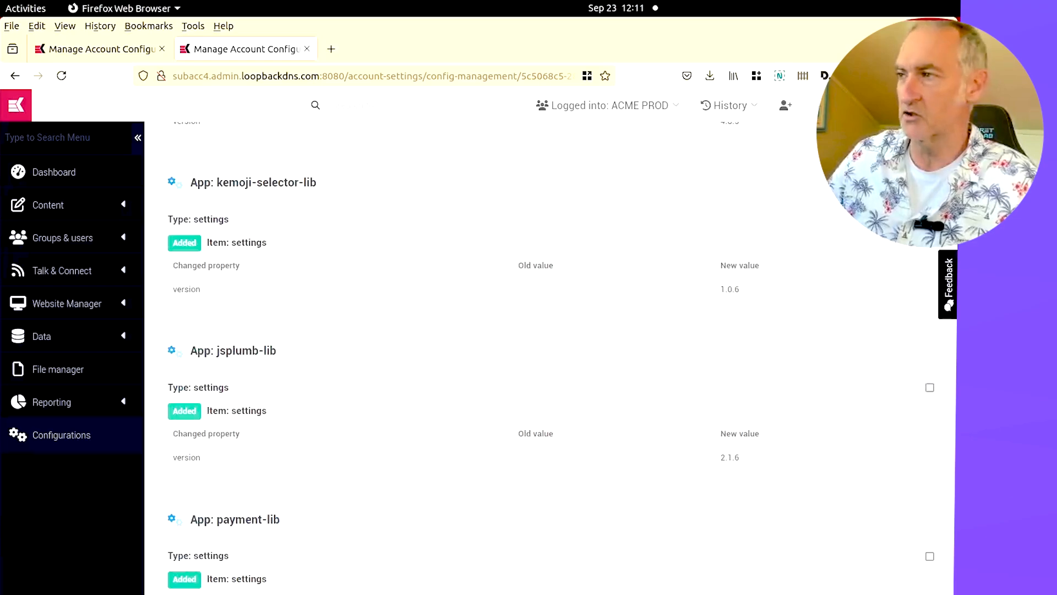
{"action": "scroll", "coordinate": [546, 354], "scroll_direction": "up", "scroll_amount": 5}
{"action": "left_click_drag", "start_coordinate": [954, 147], "coordinate": [947, 594]}
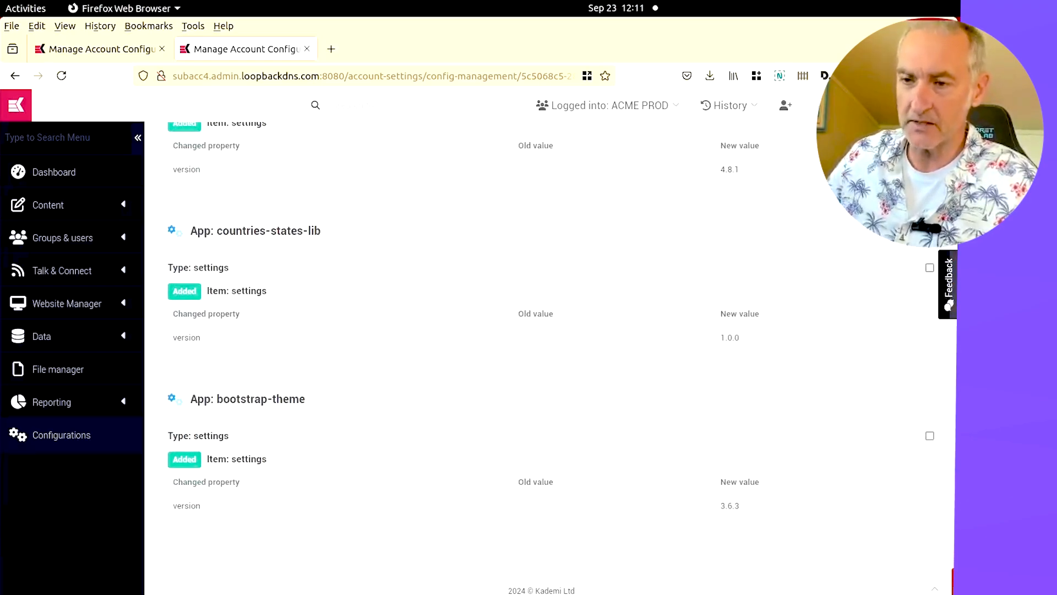
{"action": "scroll", "coordinate": [583, 400], "scroll_direction": "up", "scroll_amount": 12}
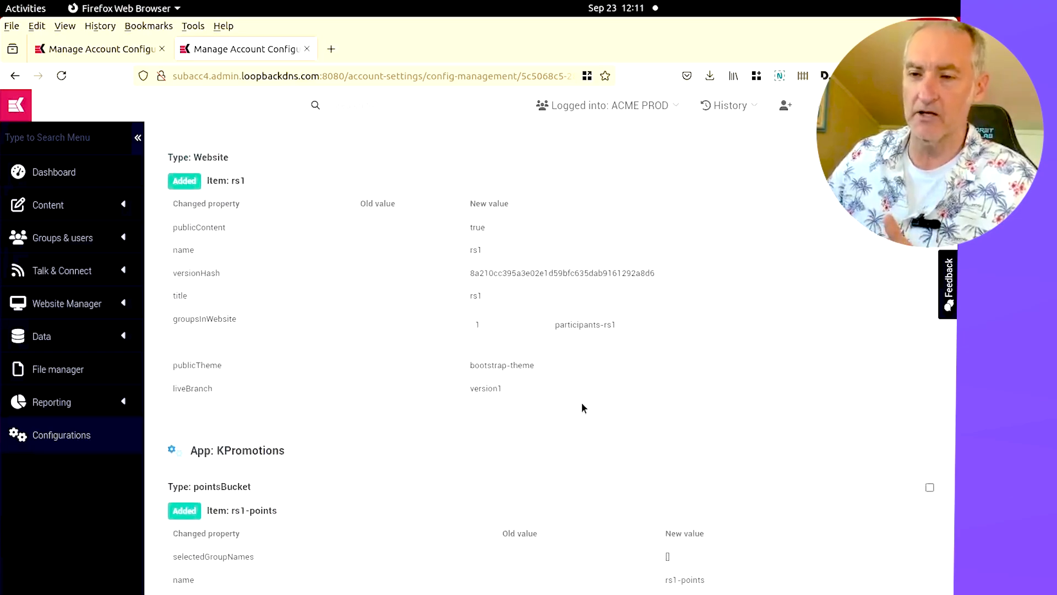
{"action": "scroll", "coordinate": [583, 408], "scroll_direction": "down", "scroll_amount": 3}
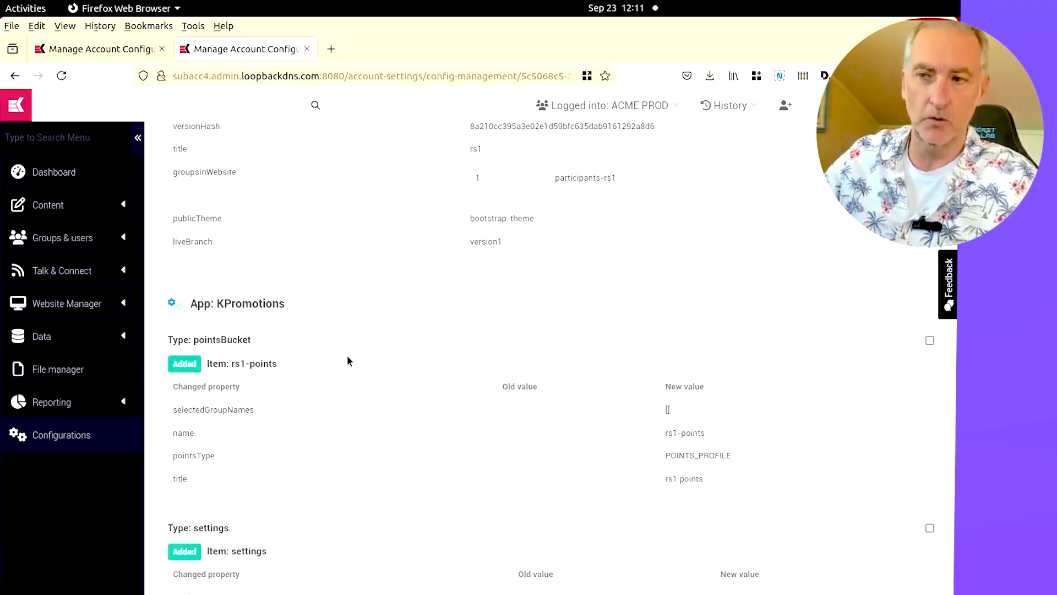
{"action": "scroll", "coordinate": [537, 369], "scroll_direction": "up", "scroll_amount": 4}
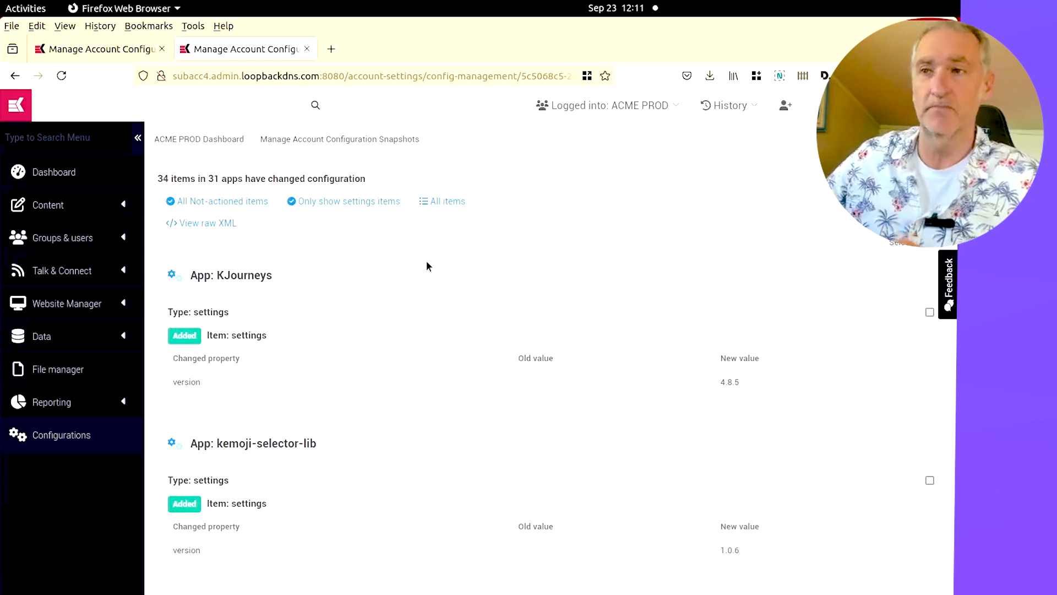
Select all changed items in the diff and apply them to the PROD account
{"action": "left_click", "coordinate": [364, 202]}
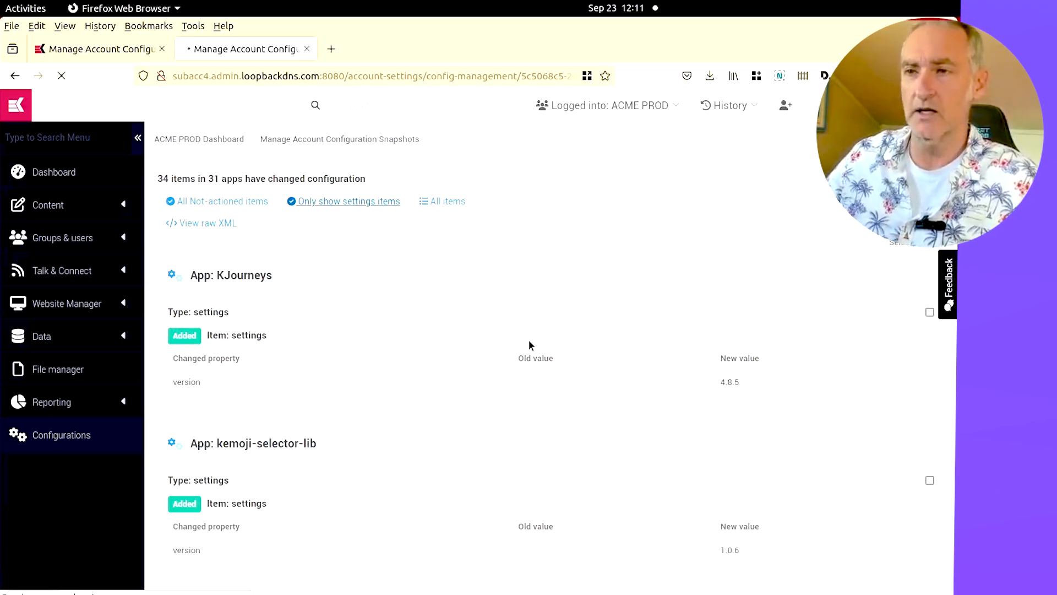
{"action": "left_click", "coordinate": [932, 249]}
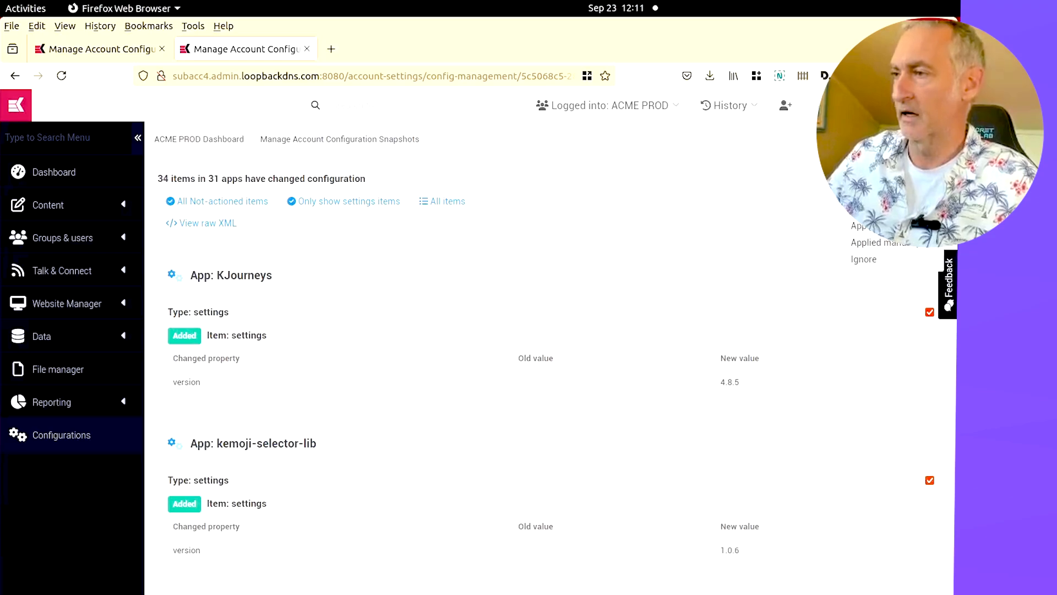
{"action": "left_click", "coordinate": [867, 226]}
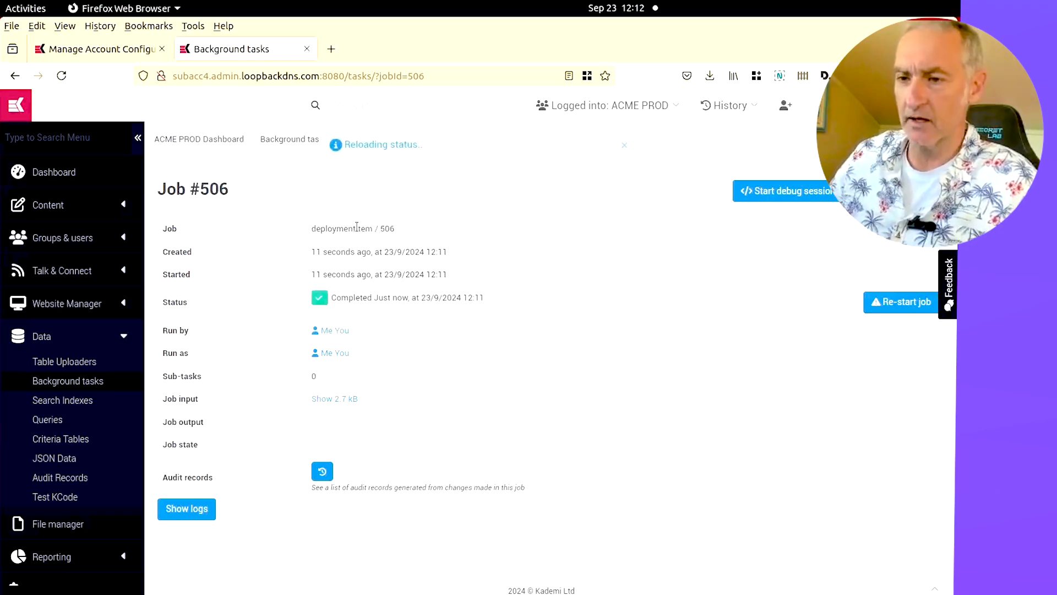
Show the deployment job's logs and scroll through the entries
{"action": "left_click", "coordinate": [187, 509]}
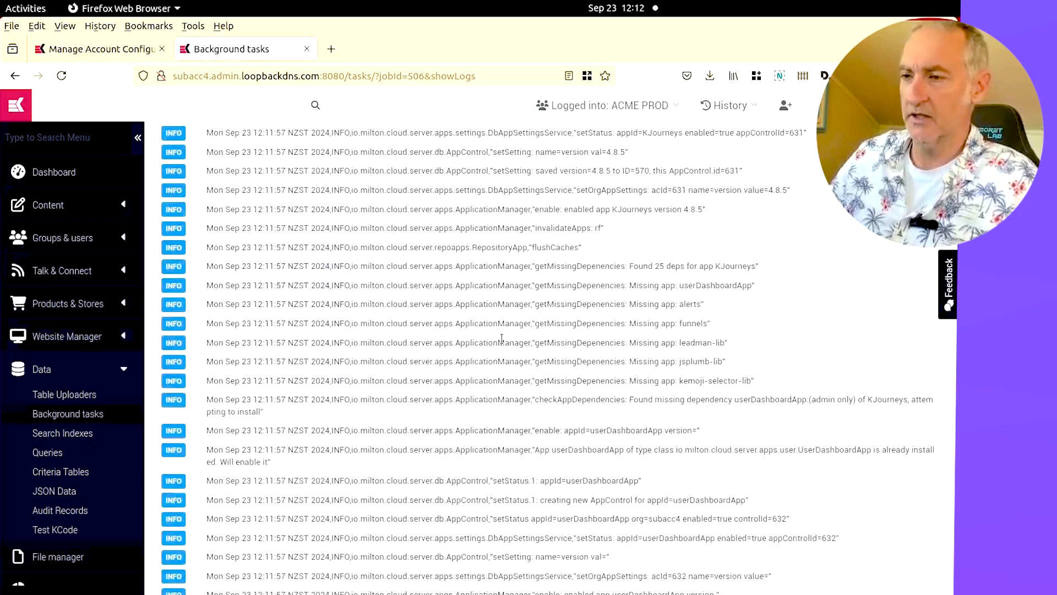
{"action": "scroll", "coordinate": [501, 338], "scroll_direction": "down", "scroll_amount": 15}
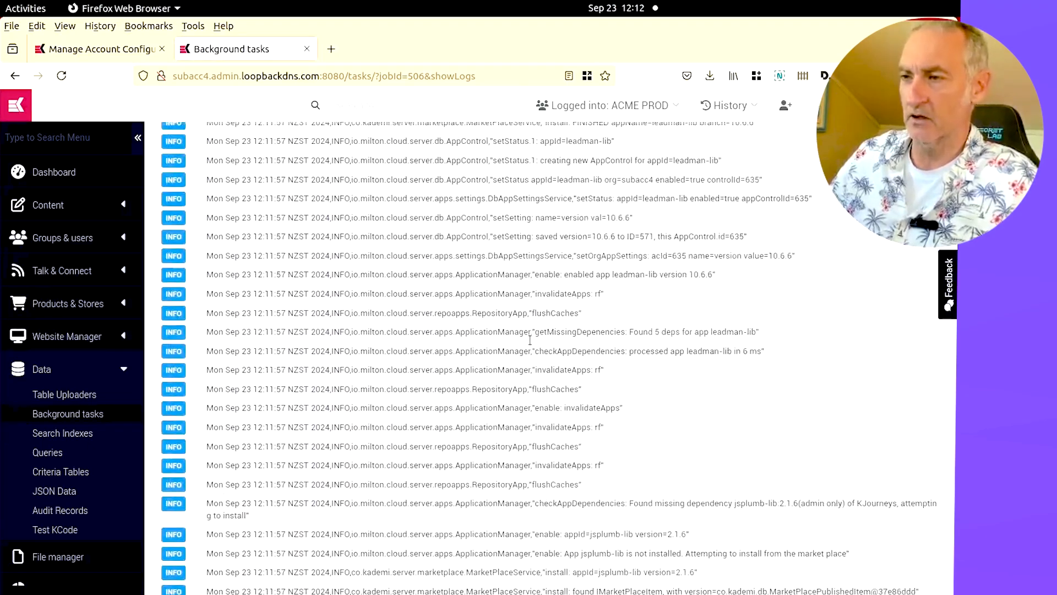
{"action": "scroll", "coordinate": [530, 340], "scroll_direction": "down", "scroll_amount": 10}
Return to the diff page, reload it, and filter the list to all not-actioned items
{"action": "left_click", "coordinate": [15, 76]}
{"action": "left_click", "coordinate": [16, 76]}
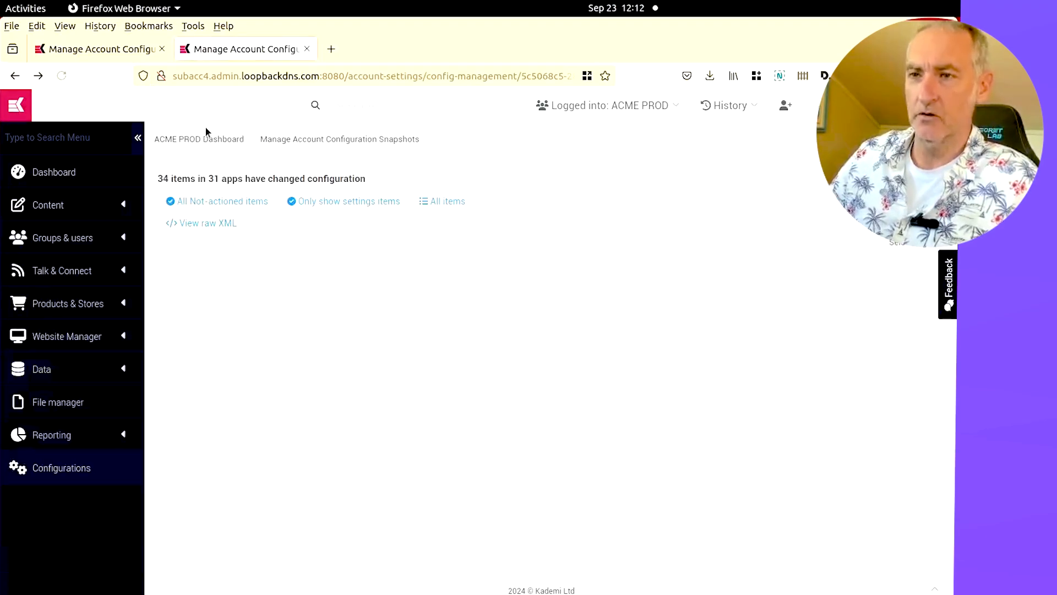
{"action": "left_click", "coordinate": [61, 76]}
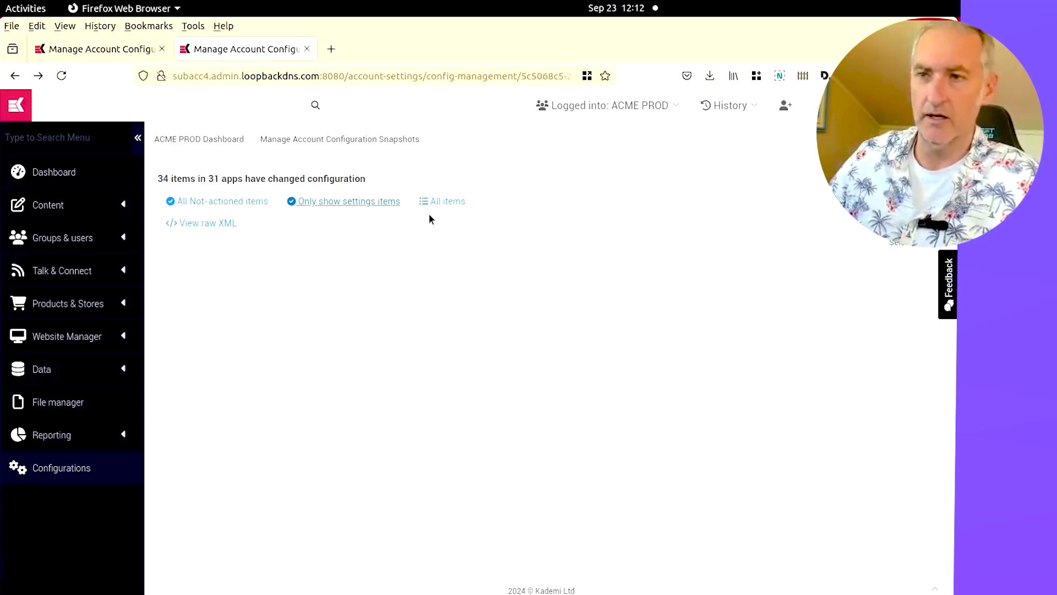
{"action": "left_click", "coordinate": [212, 203]}
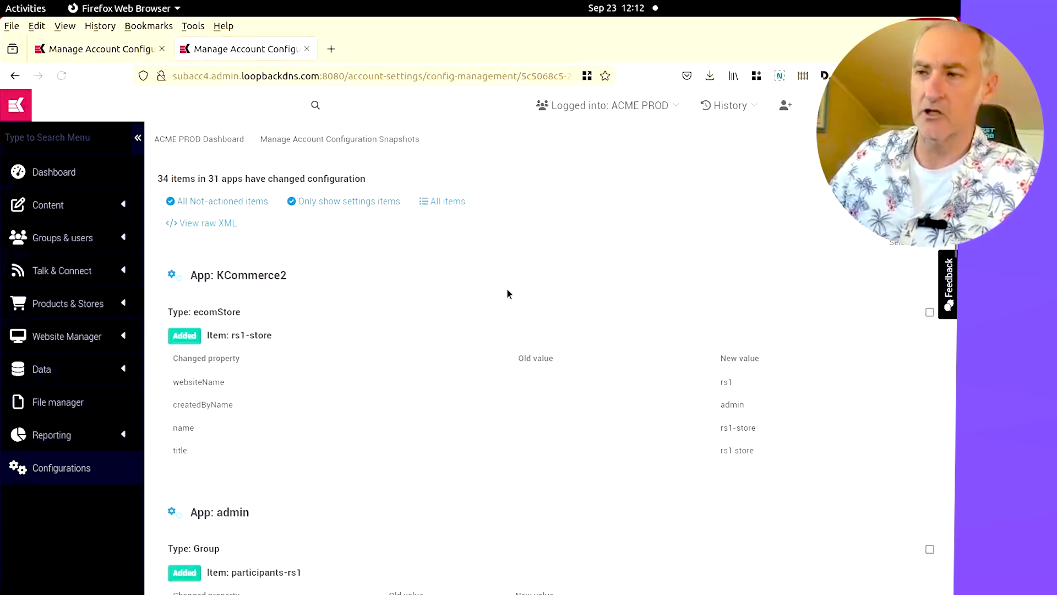
Scroll through the remaining not-actioned diff items to review the store, group, website and points bucket changes
{"action": "scroll", "coordinate": [494, 300], "scroll_direction": "down", "scroll_amount": 15}
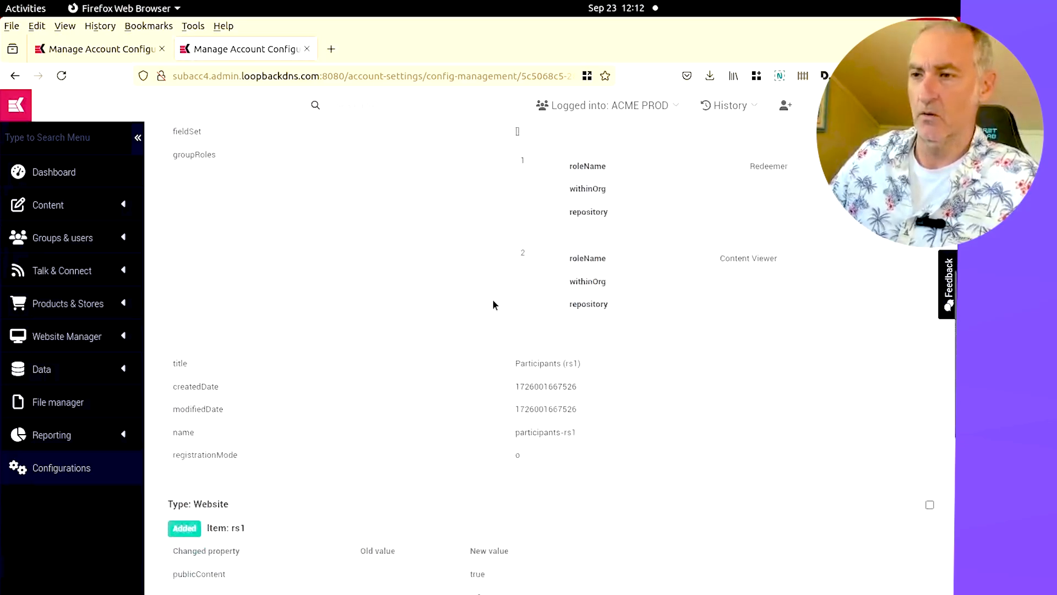
{"action": "scroll", "coordinate": [492, 321], "scroll_direction": "down", "scroll_amount": 6}
{"action": "scroll", "coordinate": [492, 323], "scroll_direction": "up", "scroll_amount": 20}
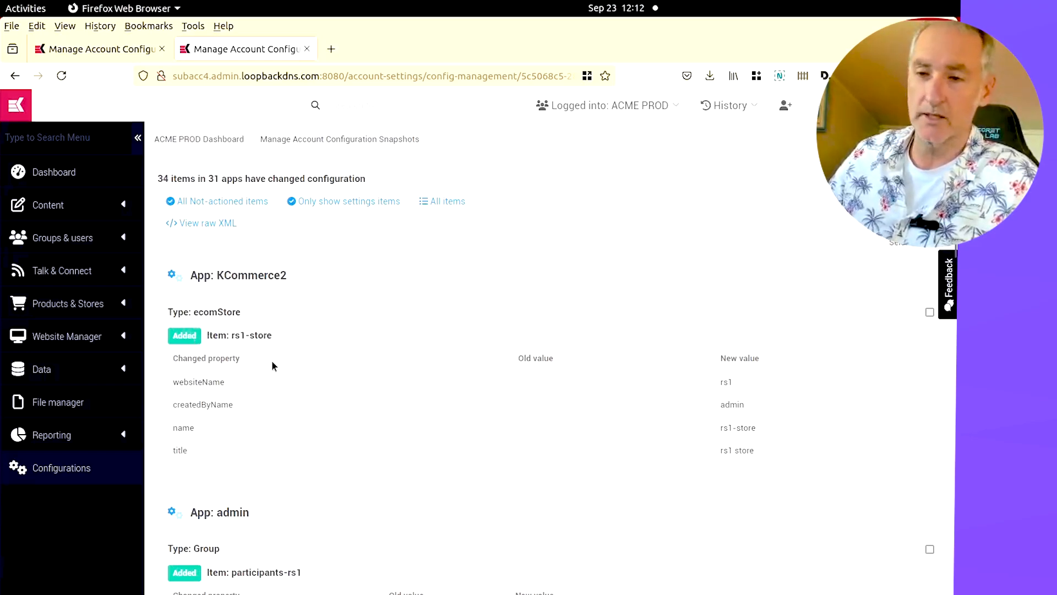
{"action": "scroll", "coordinate": [272, 366], "scroll_direction": "down", "scroll_amount": 1}
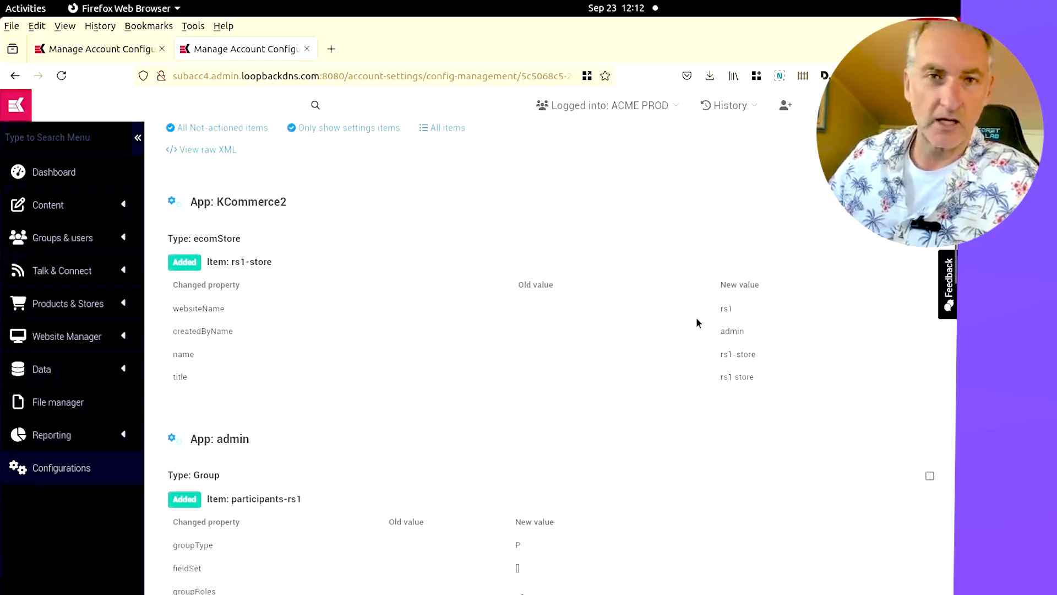
{"action": "scroll", "coordinate": [697, 323], "scroll_direction": "down", "scroll_amount": 3}
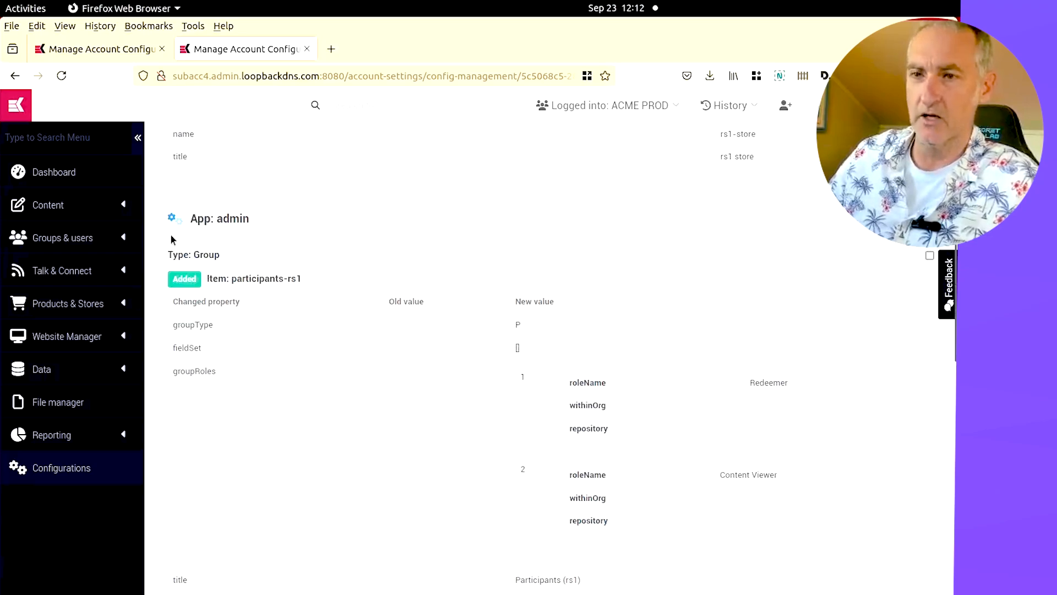
{"action": "scroll", "coordinate": [177, 237], "scroll_direction": "down", "scroll_amount": 2}
{"action": "scroll", "coordinate": [181, 235], "scroll_direction": "down", "scroll_amount": 1}
{"action": "scroll", "coordinate": [291, 289], "scroll_direction": "up", "scroll_amount": 3}
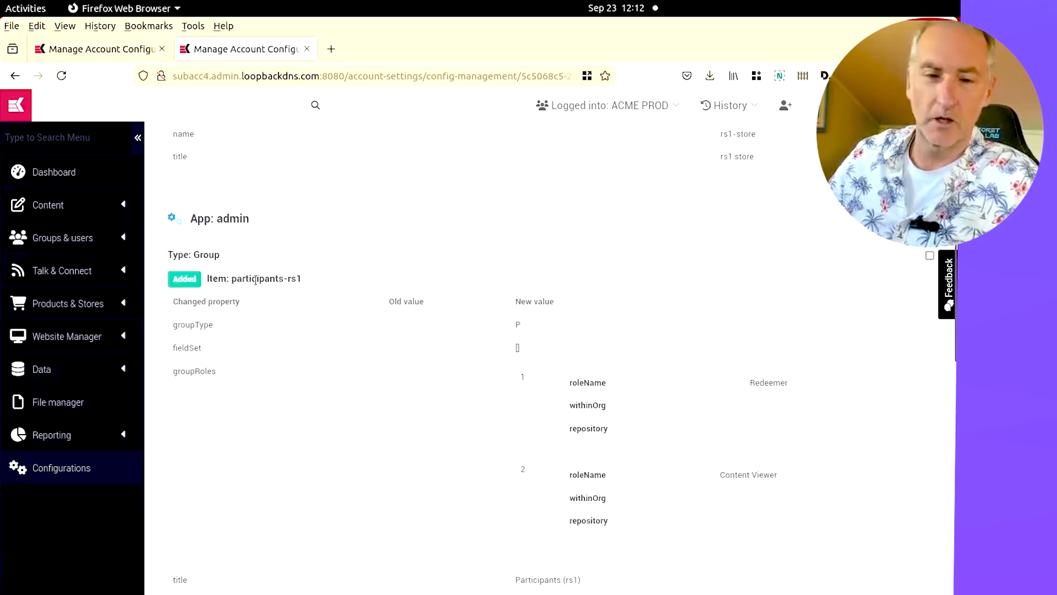
{"action": "scroll", "coordinate": [355, 355], "scroll_direction": "down", "scroll_amount": 10}
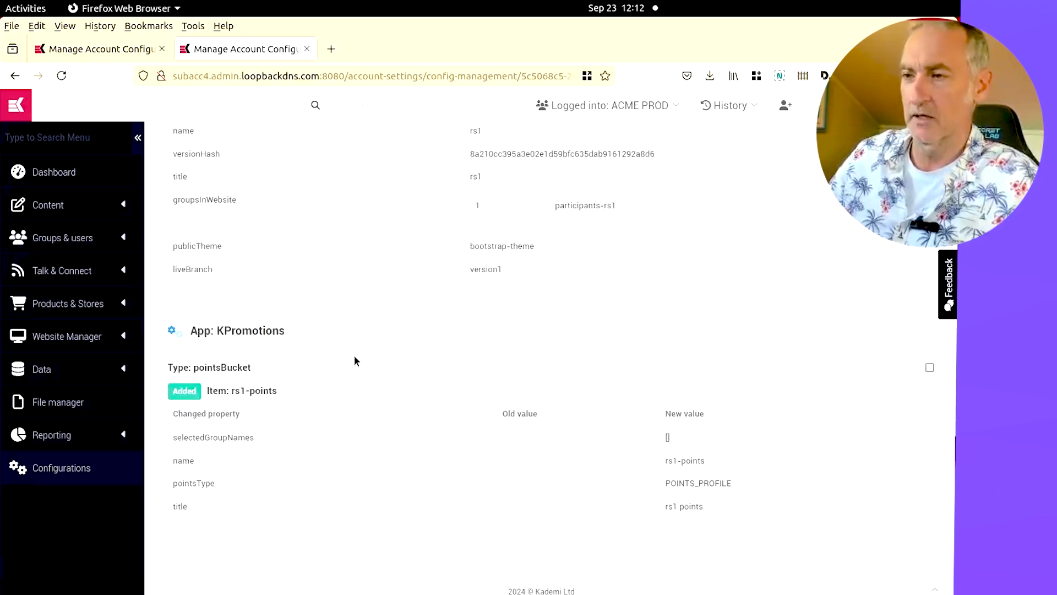
{"action": "scroll", "coordinate": [375, 330], "scroll_direction": "up", "scroll_amount": 15}
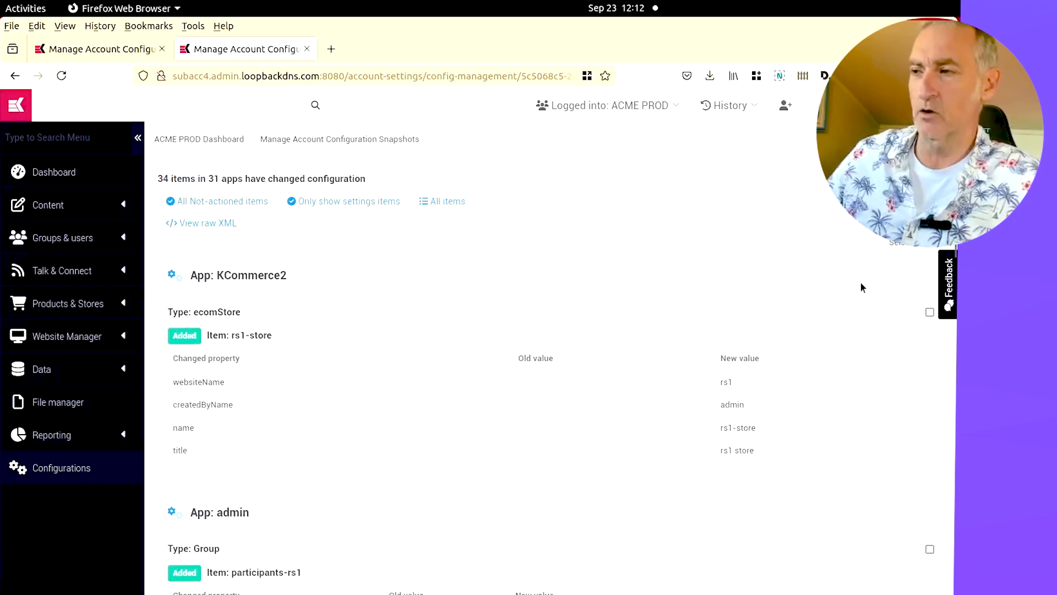
Select the rs1-store ecomStore item and the participants-rs1 group item, and apply them to the PROD account
{"action": "left_click", "coordinate": [929, 312]}
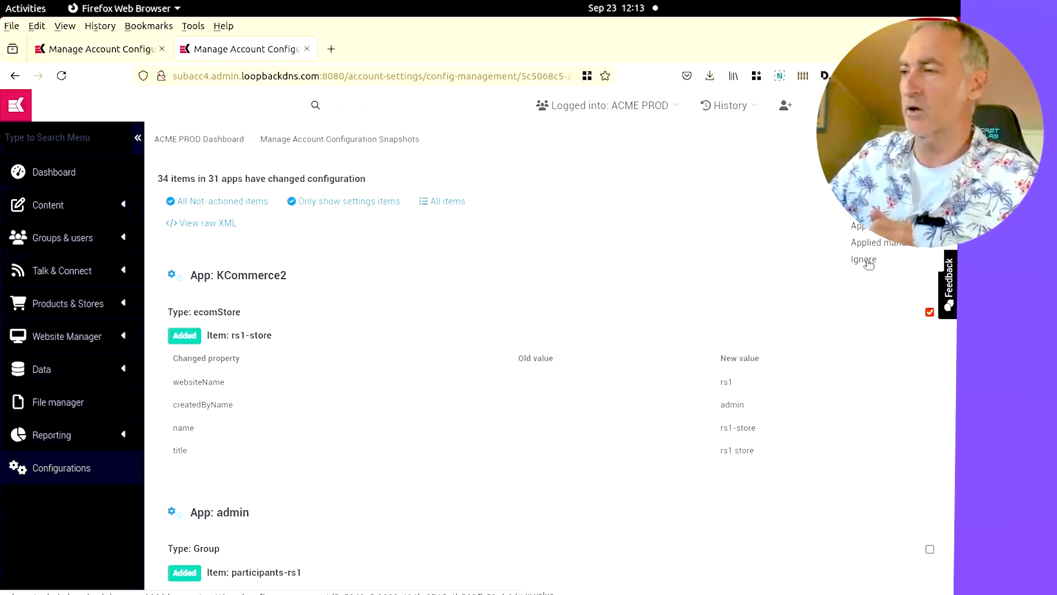
{"action": "left_click", "coordinate": [930, 312]}
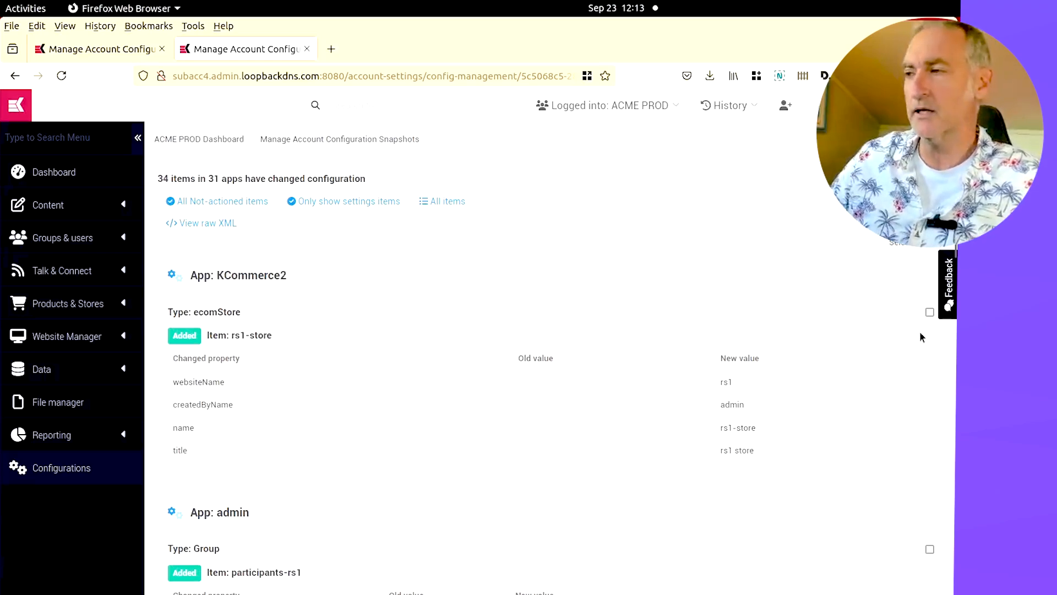
{"action": "left_click", "coordinate": [930, 312]}
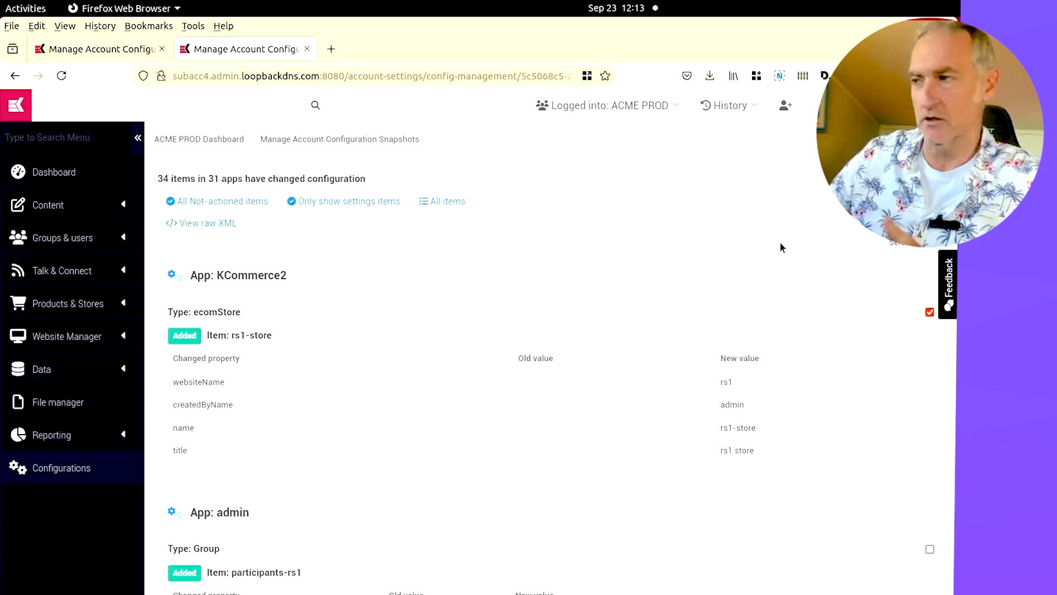
{"action": "left_click", "coordinate": [883, 242]}
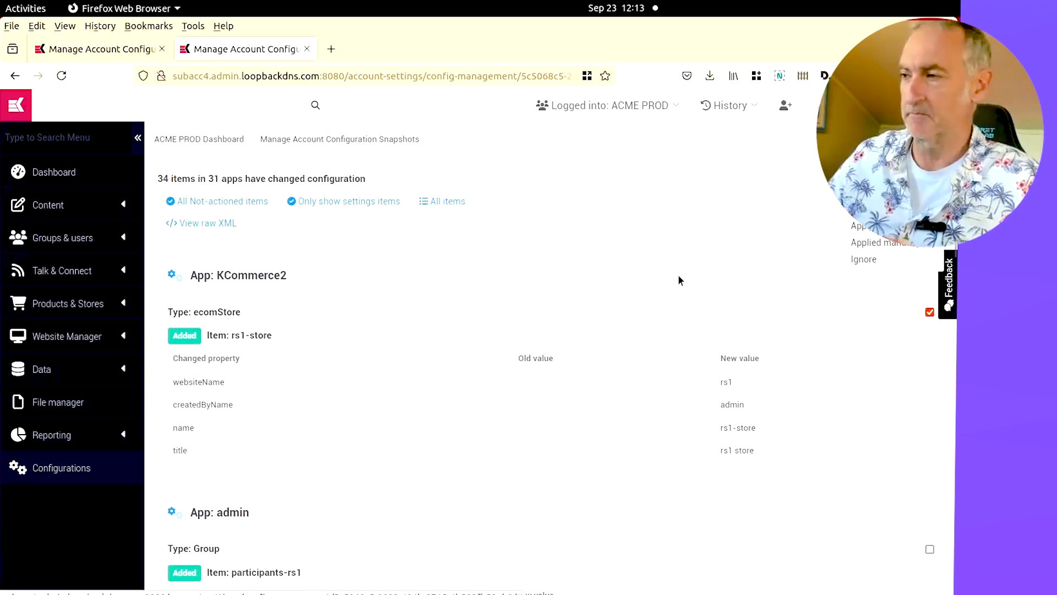
{"action": "left_click", "coordinate": [929, 312]}
{"action": "scroll", "coordinate": [633, 283], "scroll_direction": "down", "scroll_amount": 3}
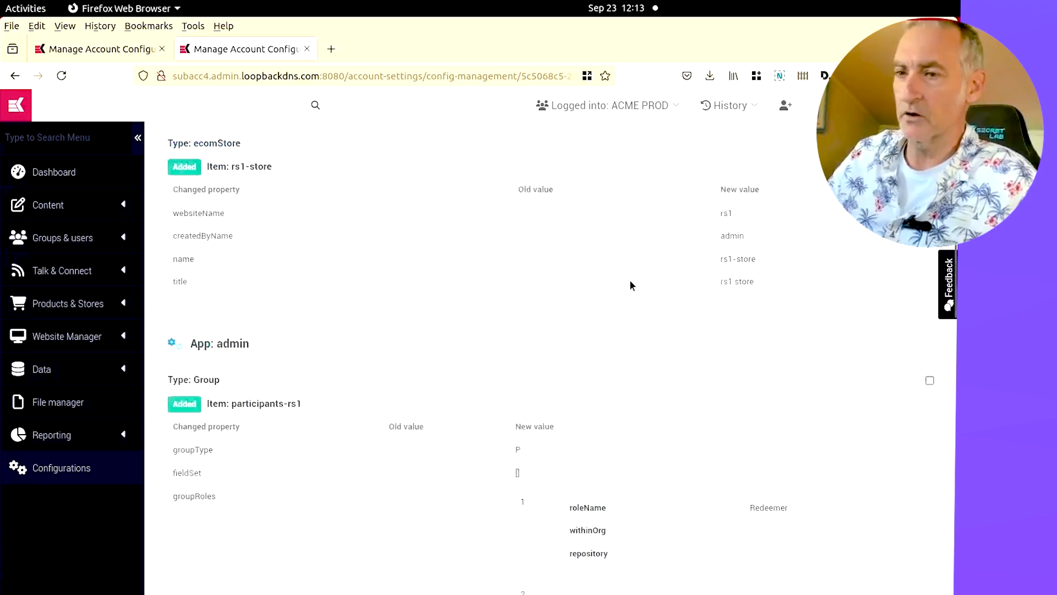
{"action": "scroll", "coordinate": [633, 283], "scroll_direction": "up", "scroll_amount": 3}
{"action": "left_click", "coordinate": [928, 249]}
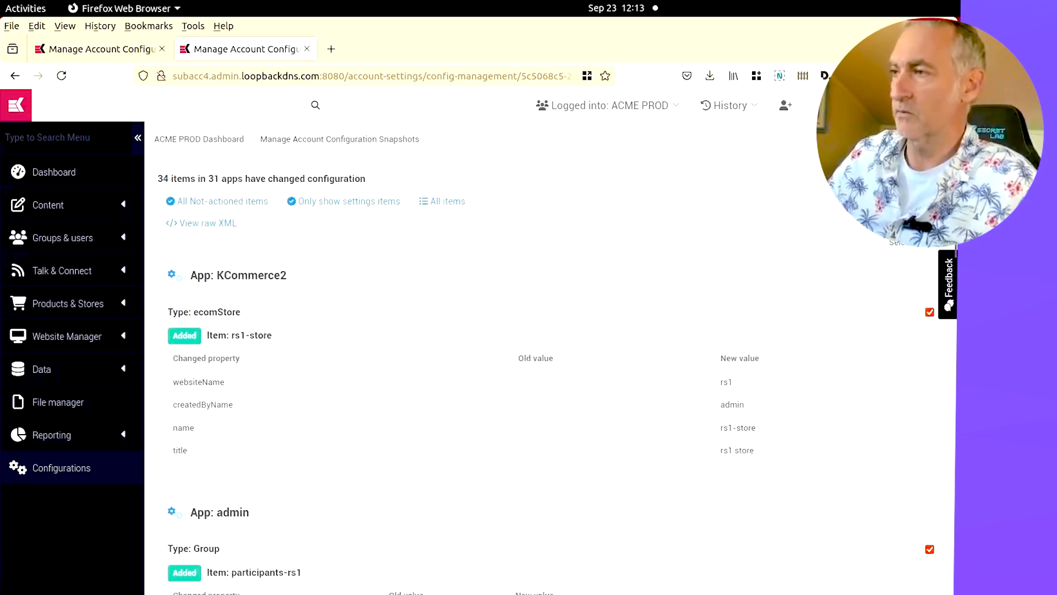
{"action": "left_click", "coordinate": [921, 202]}
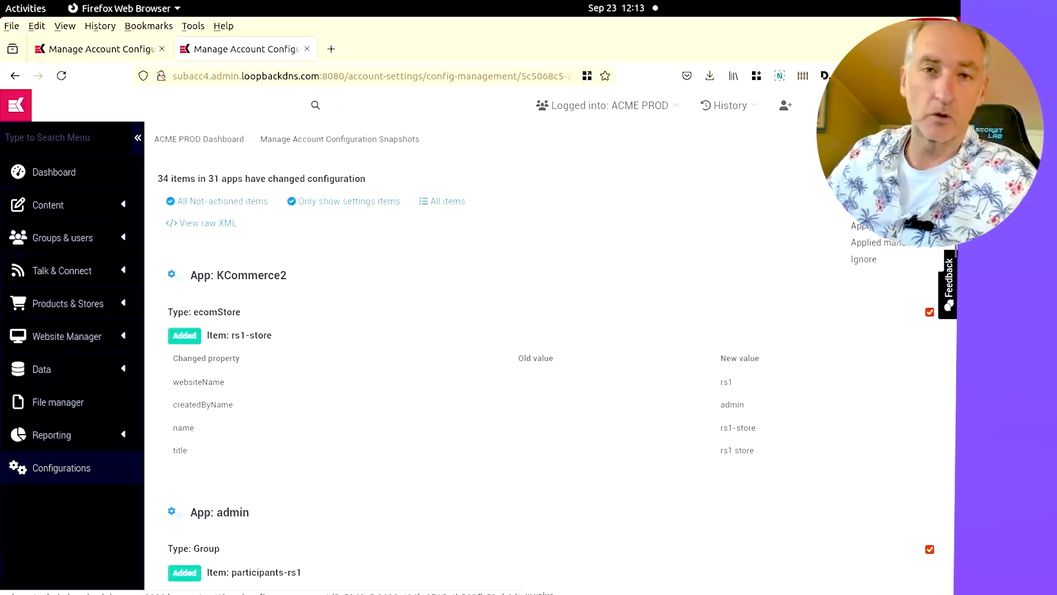
{"action": "left_click", "coordinate": [869, 227]}
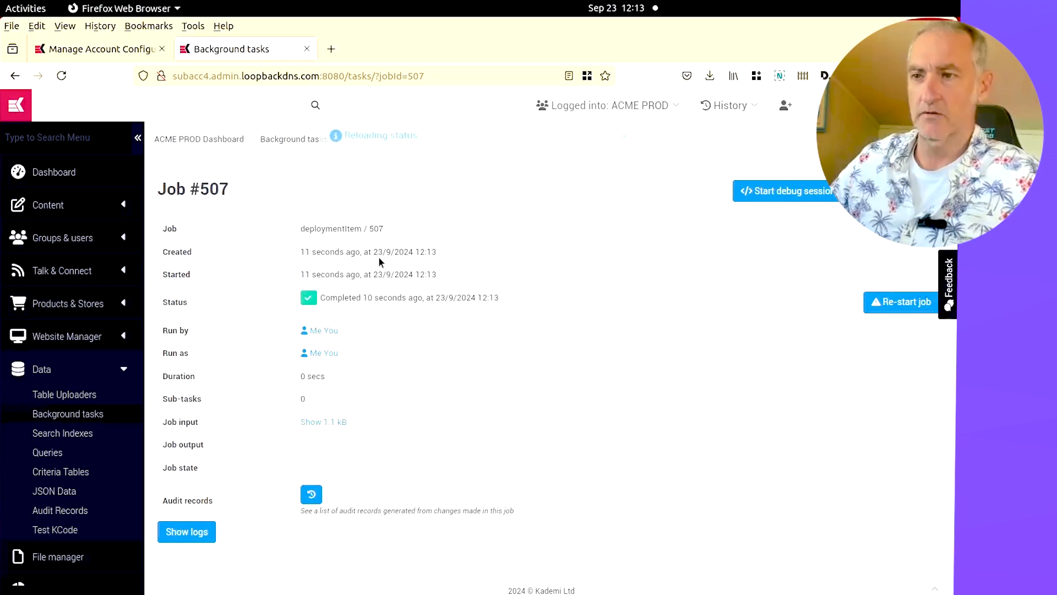
Return to the diff page and open eCommerce Stores from Products & Stores in a new browser tab
{"action": "left_click", "coordinate": [15, 76]}
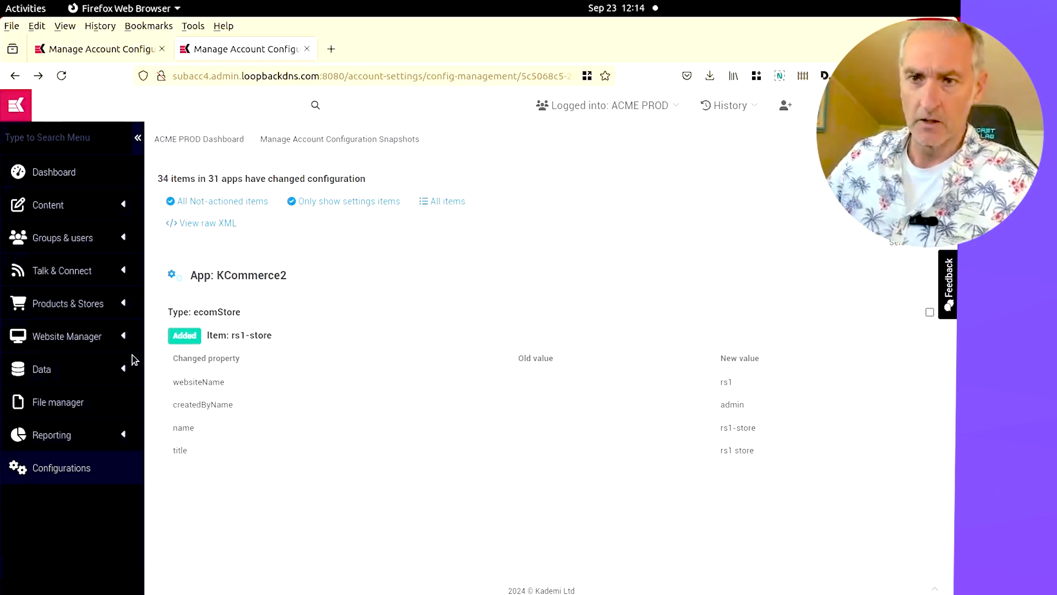
{"action": "left_click", "coordinate": [77, 308]}
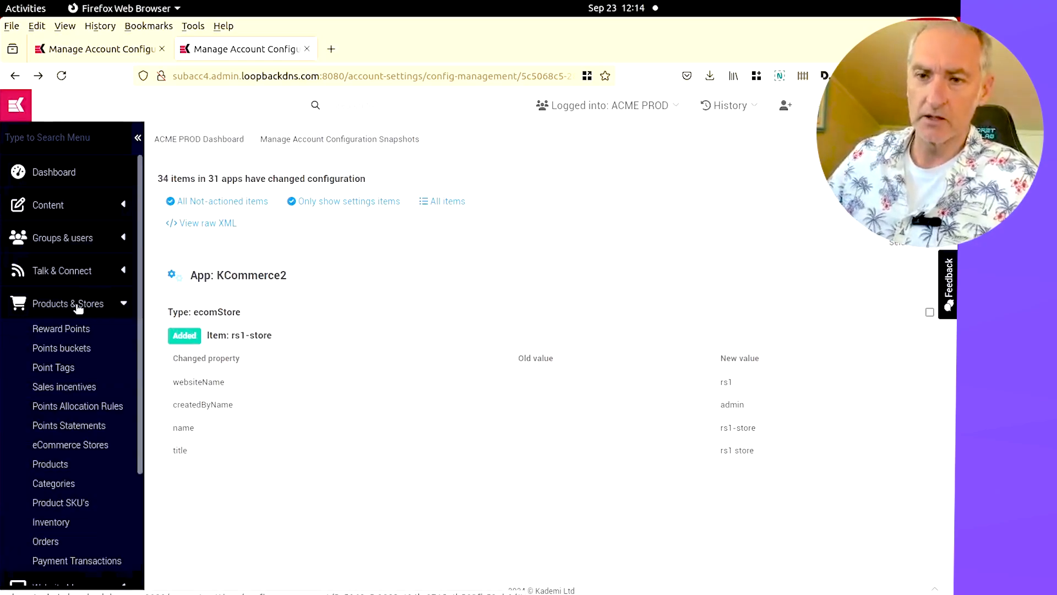
{"action": "right_click", "coordinate": [82, 444]}
{"action": "left_click", "coordinate": [200, 167]}
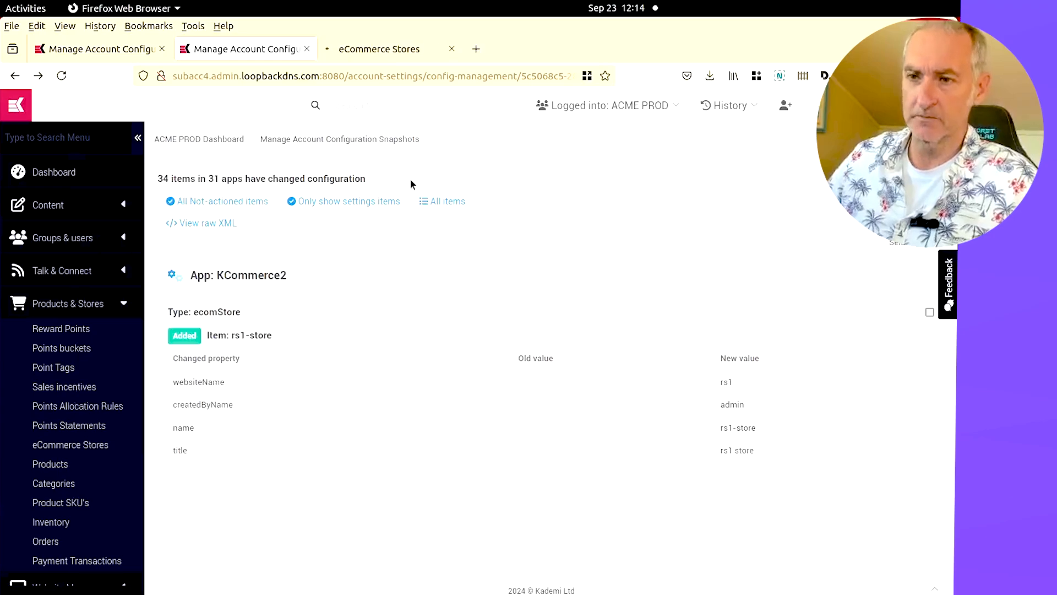
{"action": "left_click", "coordinate": [382, 50]}
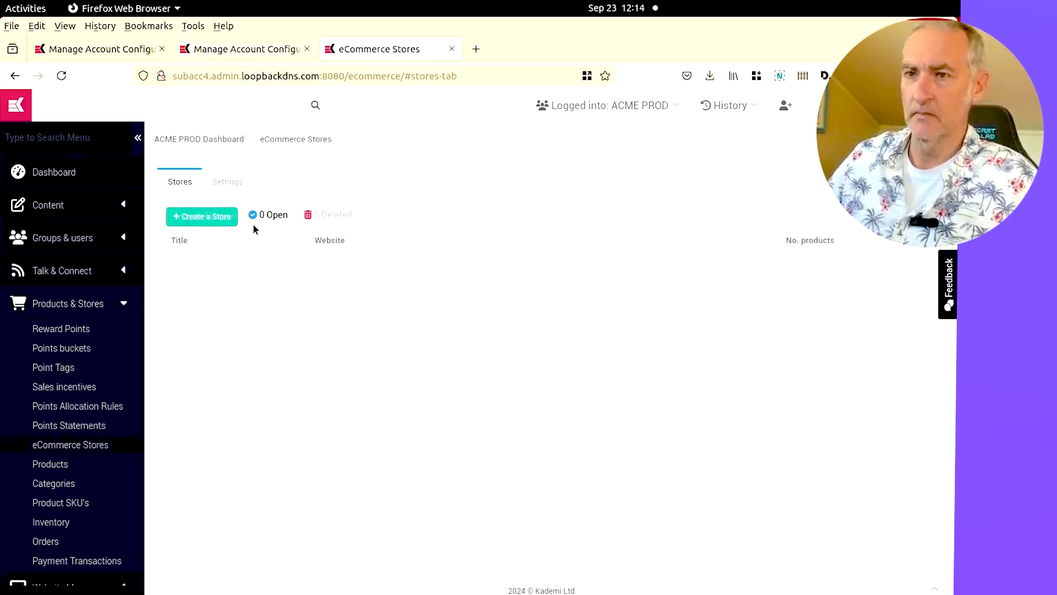
Create an eCommerce store titled "rs1 store" on the rs1 website, copying the title from the diff
{"action": "left_click", "coordinate": [204, 219]}
{"action": "left_click", "coordinate": [278, 52]}
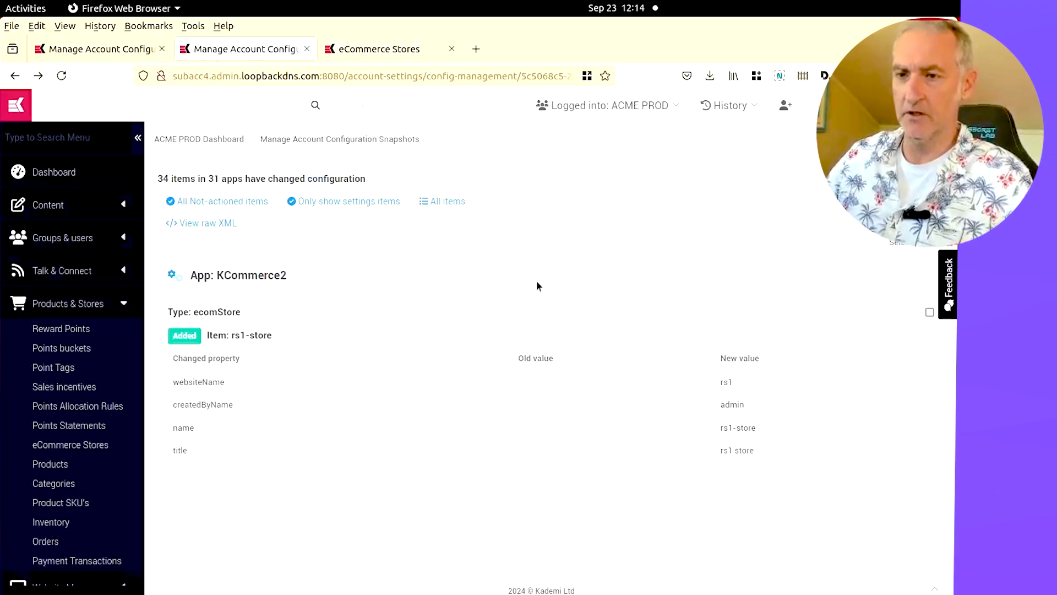
{"action": "left_click", "coordinate": [374, 49]}
{"action": "left_click", "coordinate": [494, 200]}
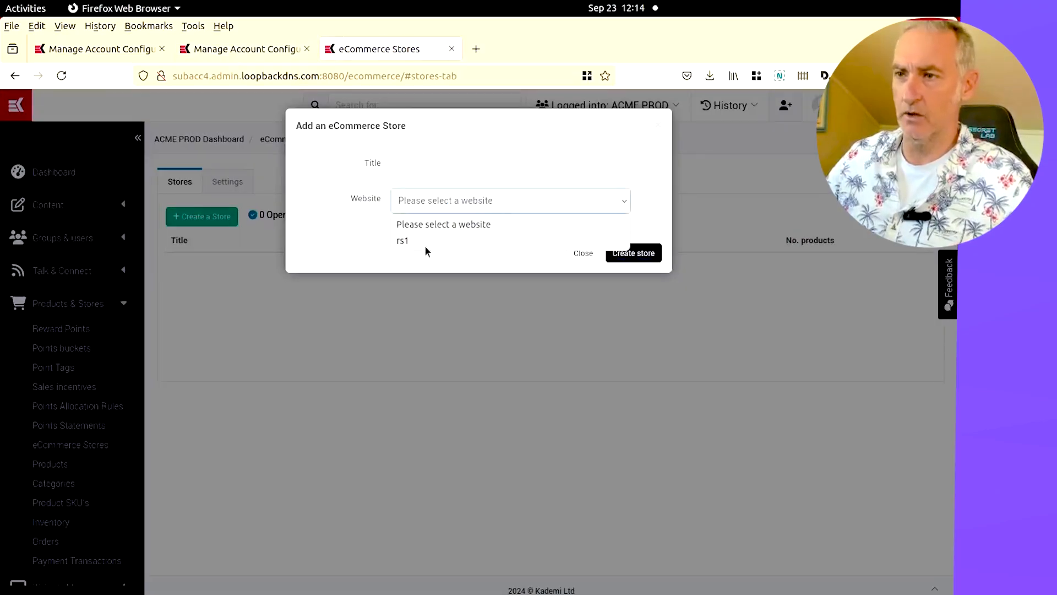
{"action": "key", "text": "ctrl+Page_Up"}
{"action": "left_click_drag", "start_coordinate": [806, 455], "coordinate": [709, 453]}
{"action": "key", "text": "ctrl+c"}
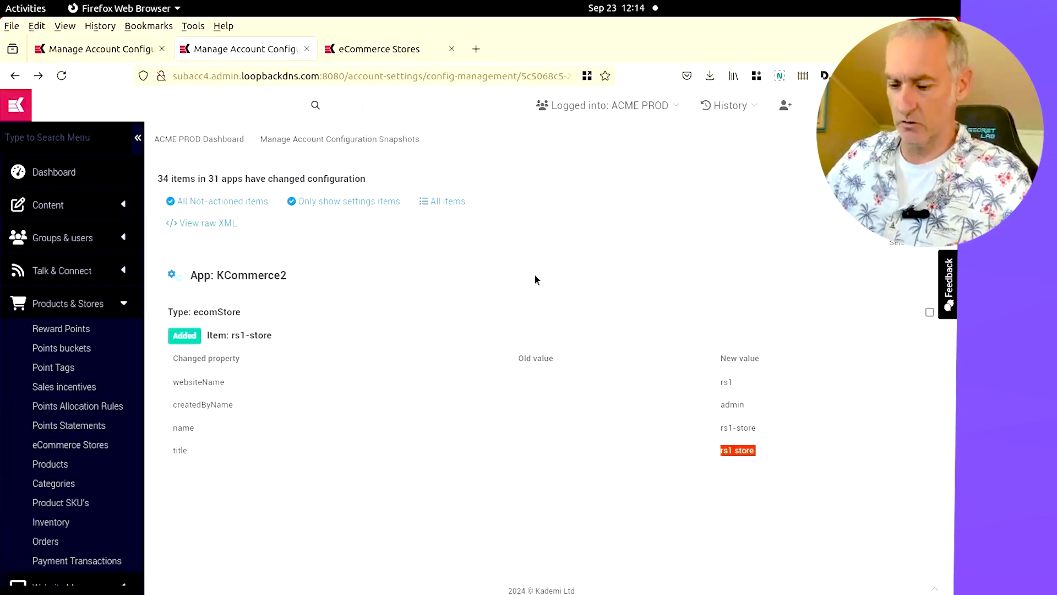
{"action": "left_click", "coordinate": [366, 48]}
{"action": "left_click", "coordinate": [455, 163]}
{"action": "key", "text": "ctrl+v"}
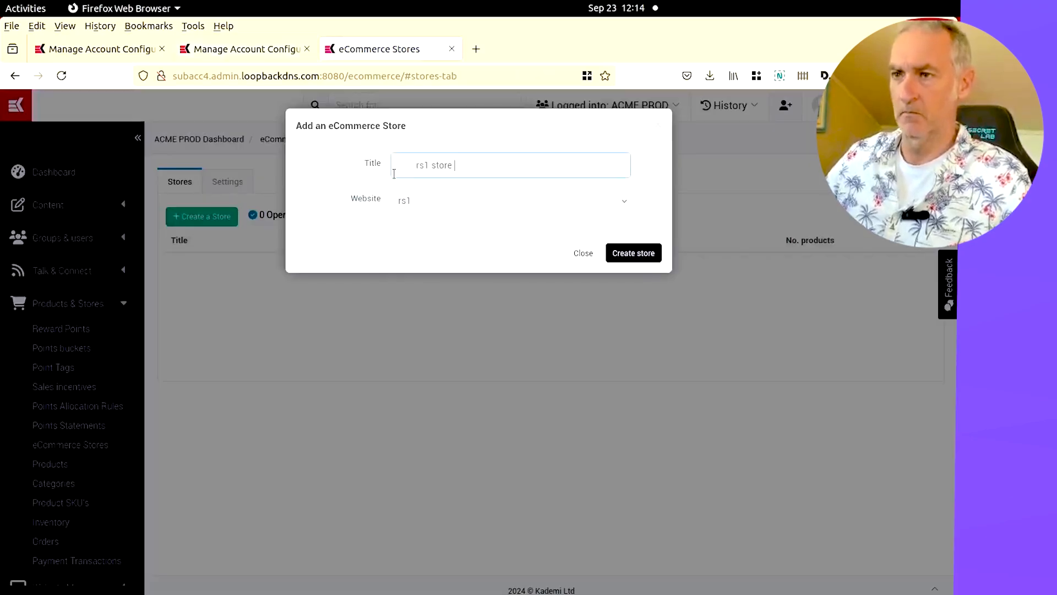
{"action": "key", "text": "Delete"}
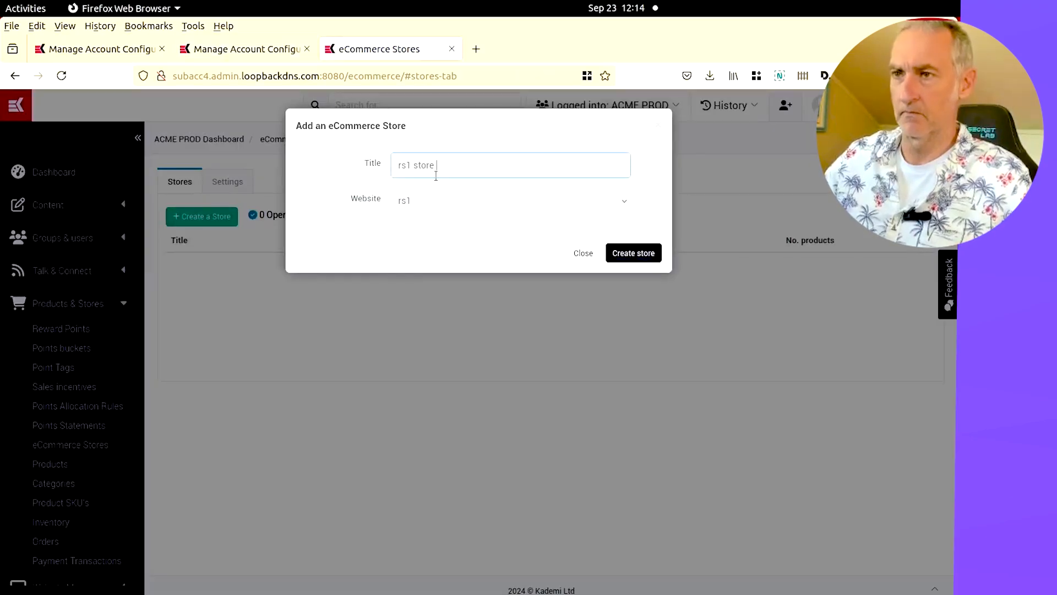
{"action": "left_click", "coordinate": [628, 253]}
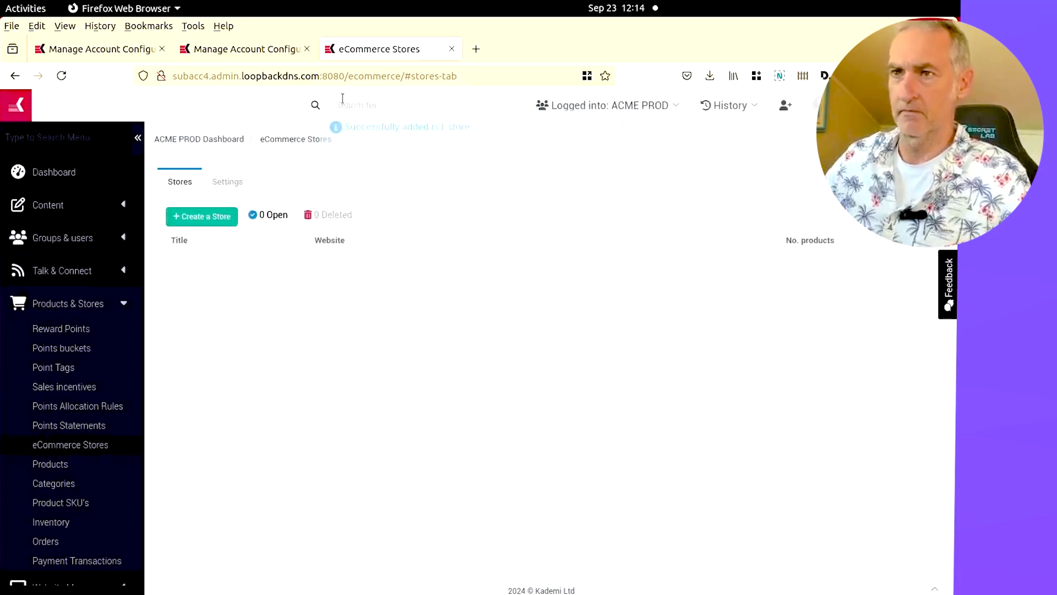
Compare the diff item's properties with the eCommerce stores list and its settings across the two tabs
{"action": "left_click", "coordinate": [228, 49]}
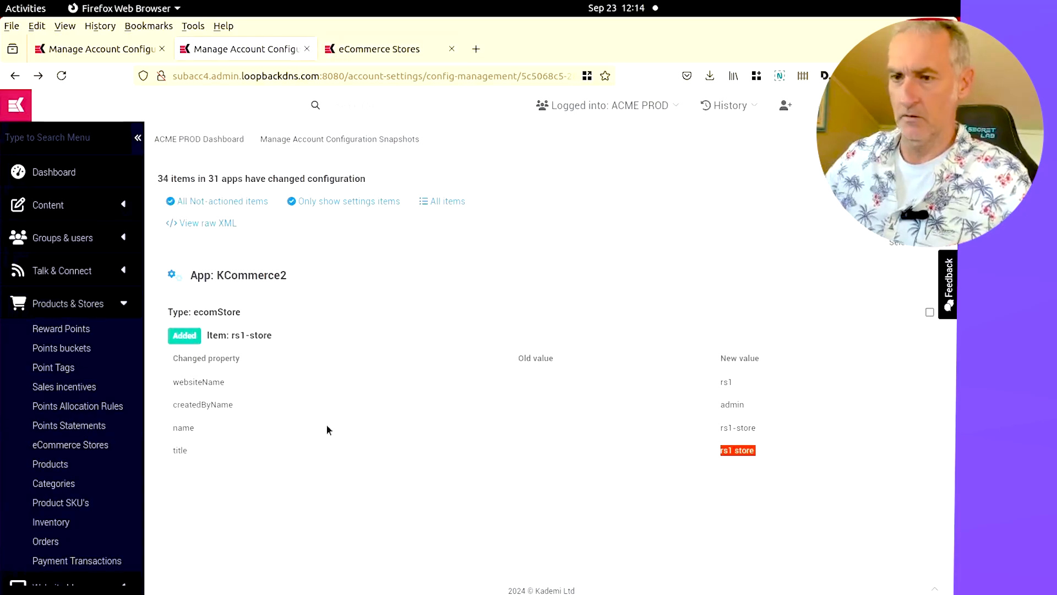
{"action": "left_click_drag", "start_coordinate": [169, 405], "coordinate": [245, 406]}
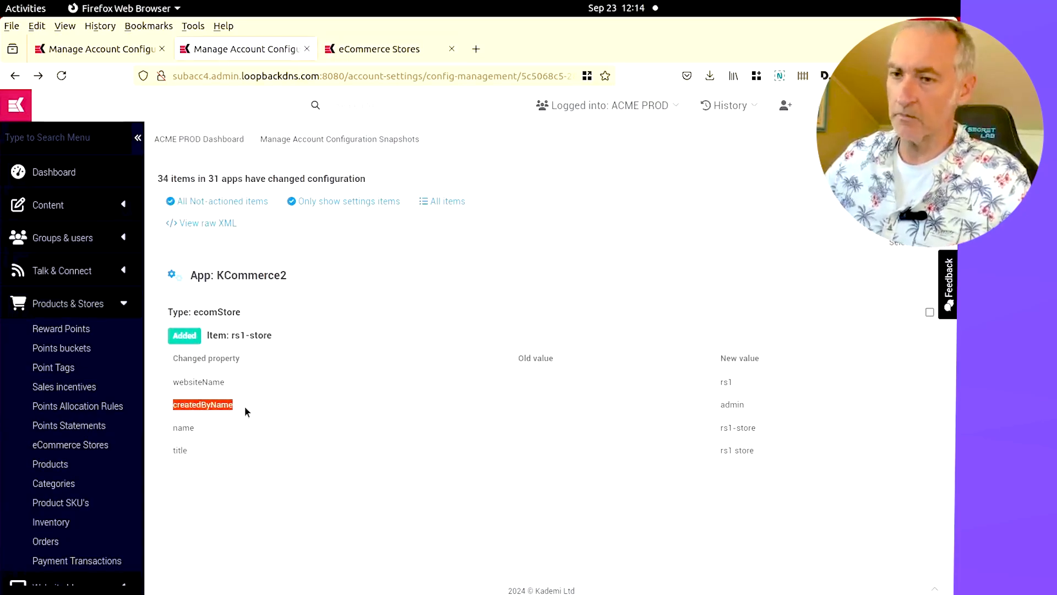
{"action": "left_click", "coordinate": [577, 427]}
{"action": "left_click", "coordinate": [380, 49]}
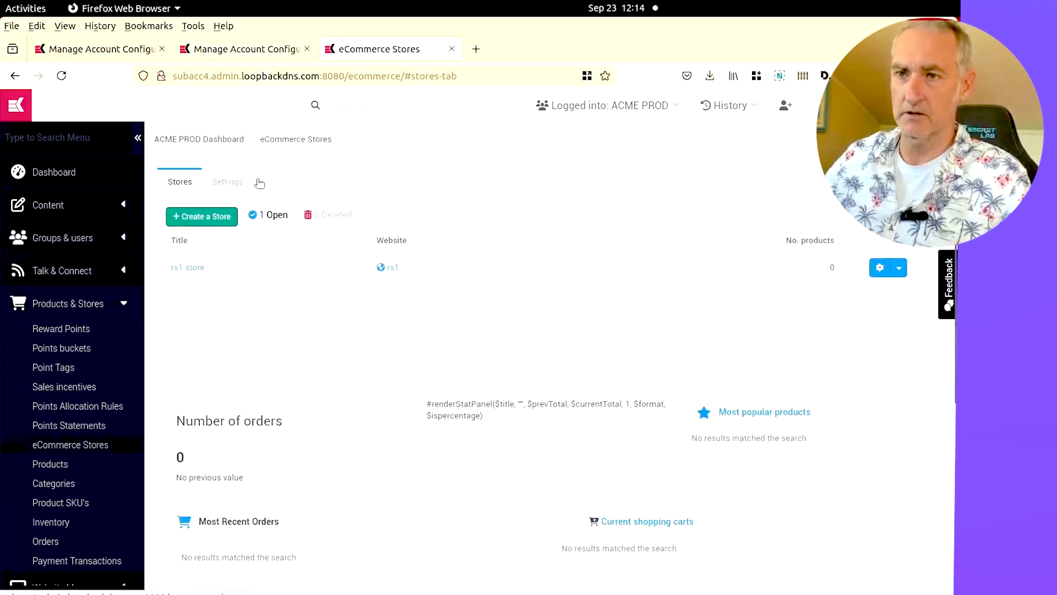
{"action": "left_click", "coordinate": [229, 181]}
{"action": "scroll", "coordinate": [370, 252], "scroll_direction": "down", "scroll_amount": 3}
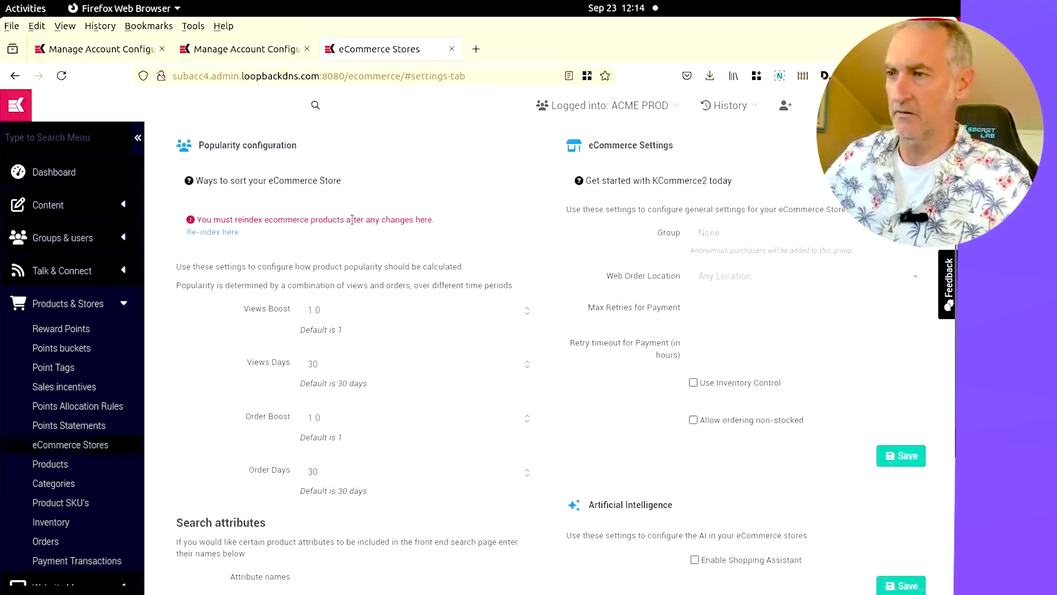
{"action": "scroll", "coordinate": [330, 210], "scroll_direction": "down", "scroll_amount": 5}
{"action": "scroll", "coordinate": [331, 211], "scroll_direction": "up", "scroll_amount": 8}
{"action": "left_click", "coordinate": [199, 180]}
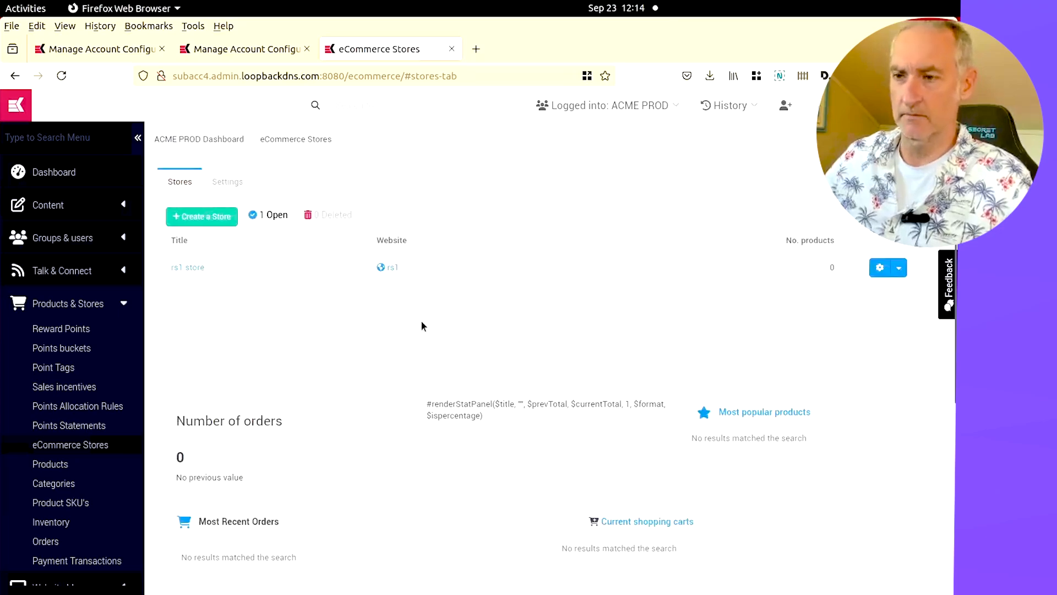
{"action": "scroll", "coordinate": [421, 321], "scroll_direction": "down", "scroll_amount": 5}
{"action": "scroll", "coordinate": [214, 223], "scroll_direction": "up", "scroll_amount": 5}
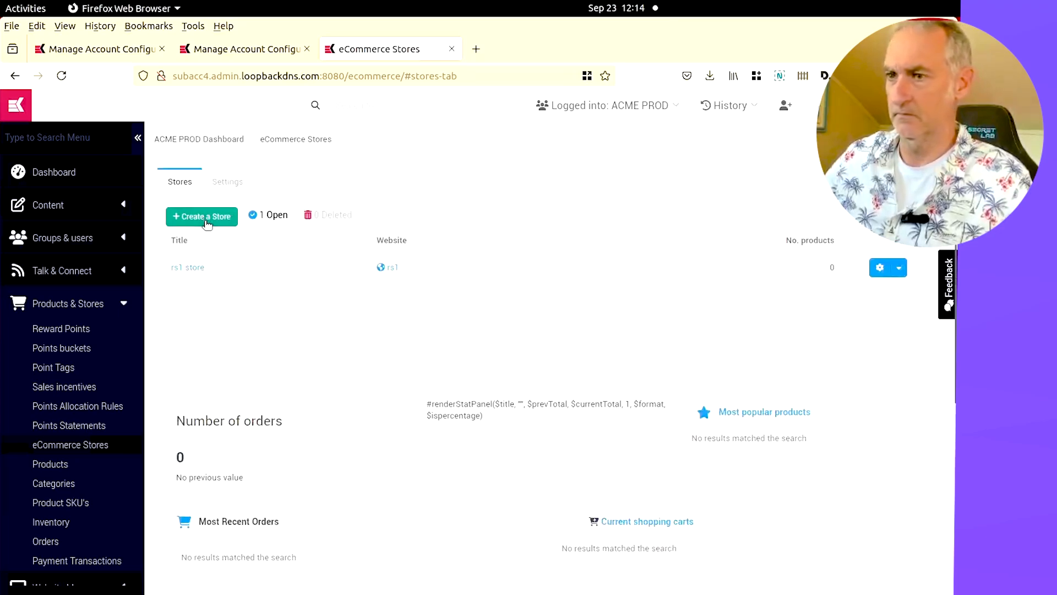
Reload the stores list and open the rs1 store's general settings to check its identifier
{"action": "left_click", "coordinate": [61, 76]}
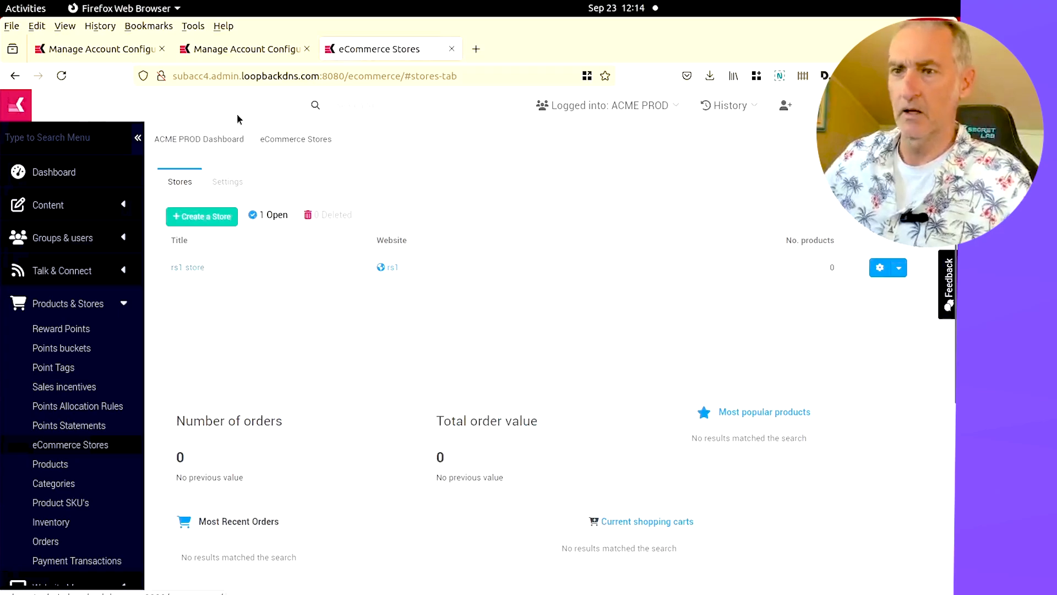
{"action": "left_click", "coordinate": [180, 267]}
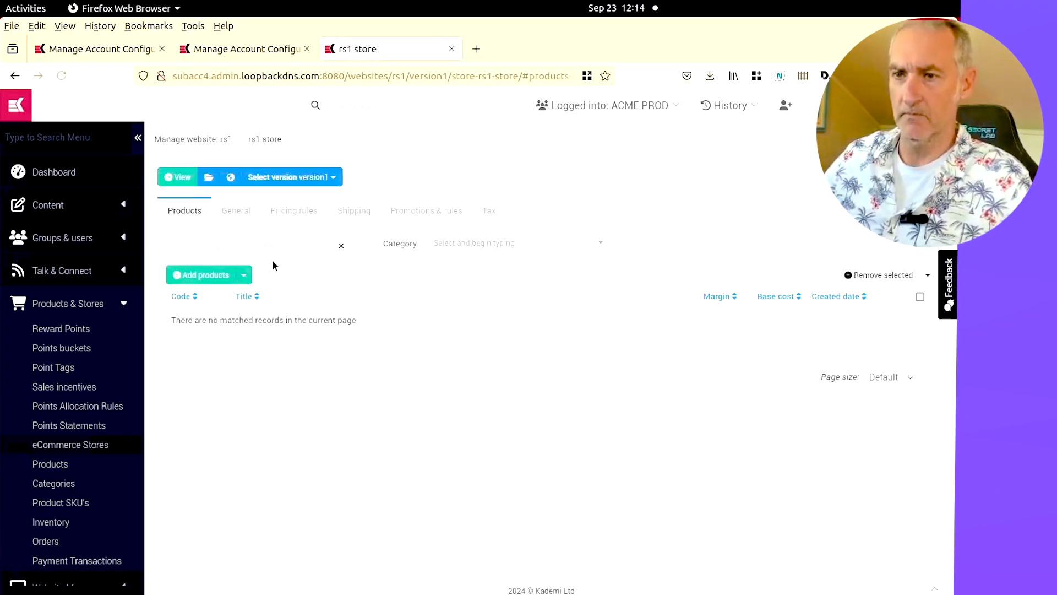
{"action": "left_click", "coordinate": [229, 210]}
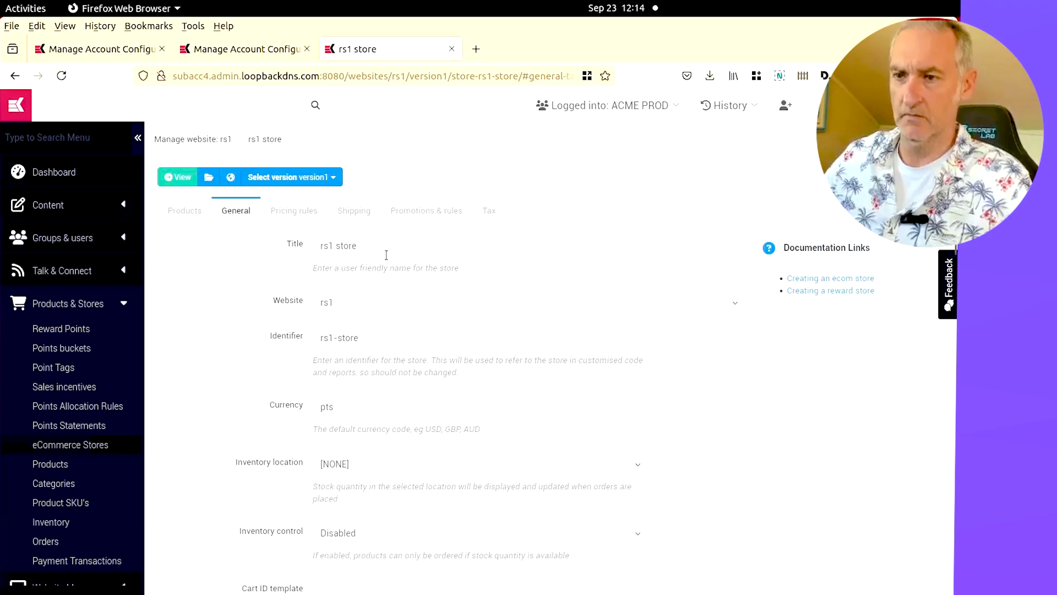
{"action": "triple_click", "coordinate": [376, 335]}
Back in the diff, mark the rs1-store item as applied manually
{"action": "key", "text": "ctrl+Page_Up"}
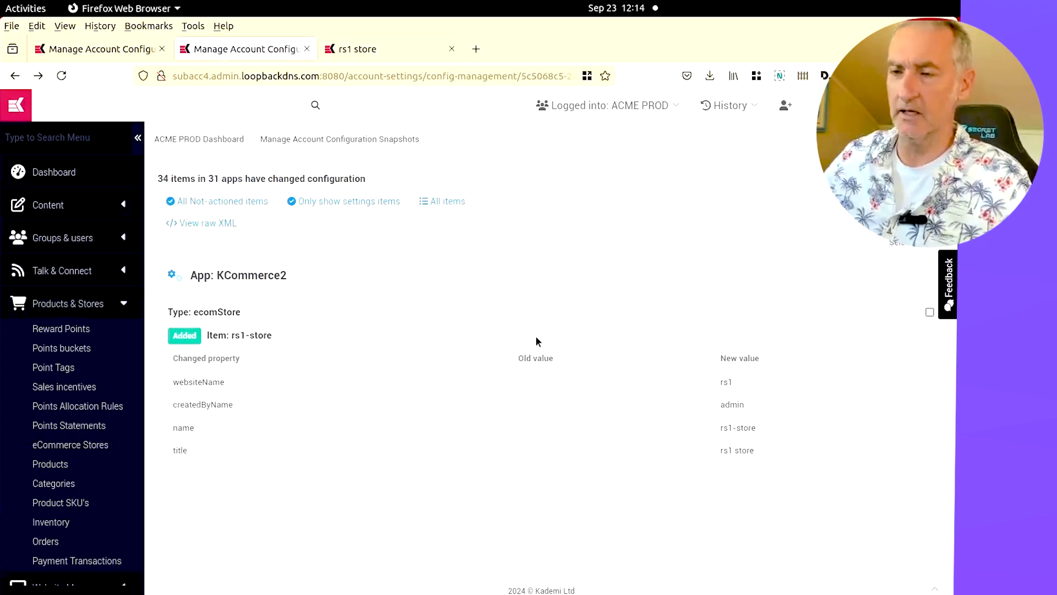
{"action": "left_click", "coordinate": [930, 312]}
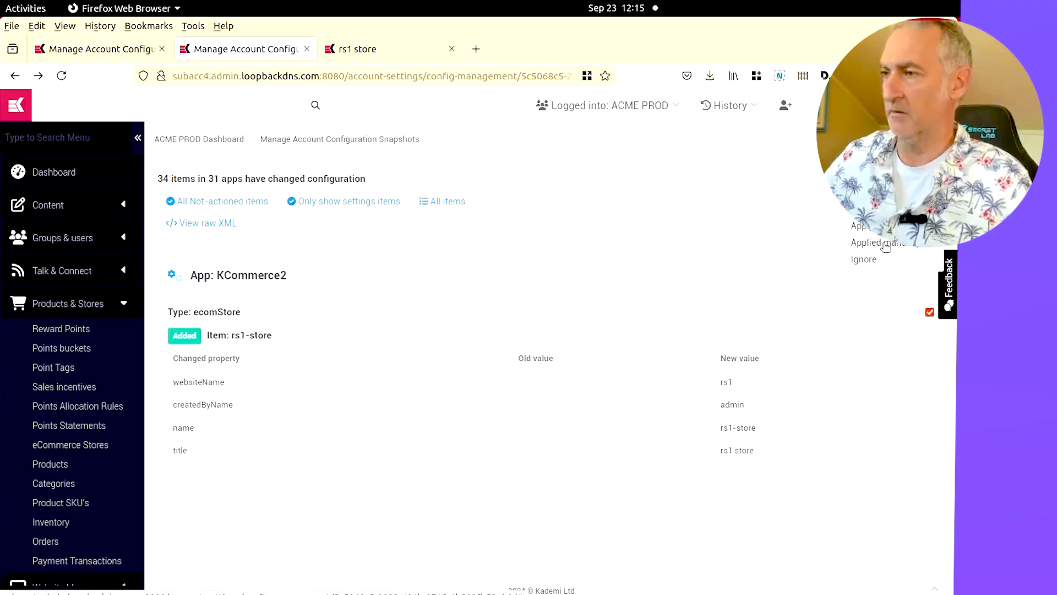
{"action": "left_click", "coordinate": [884, 243]}
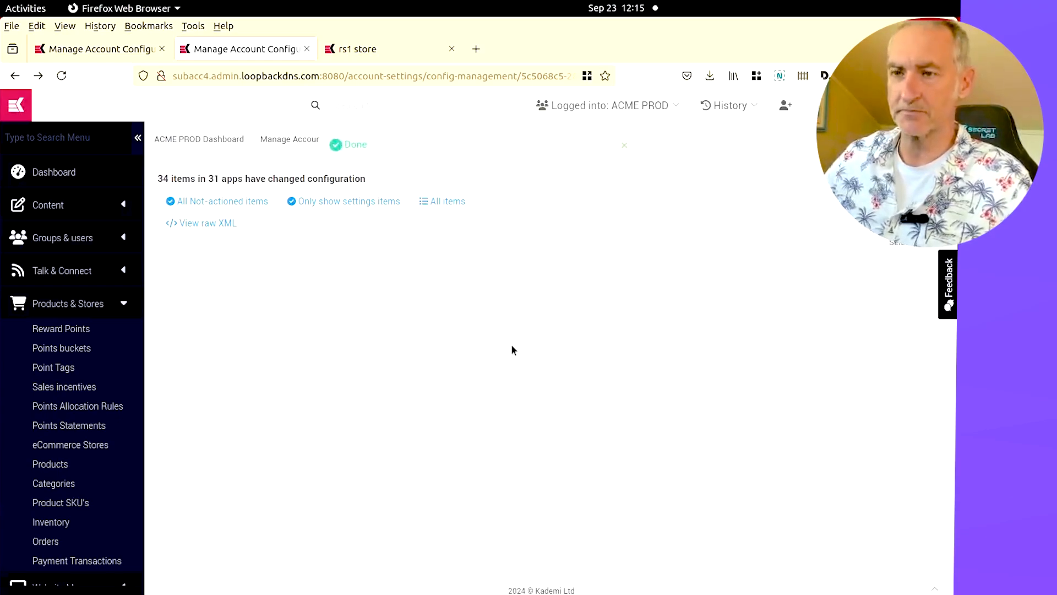